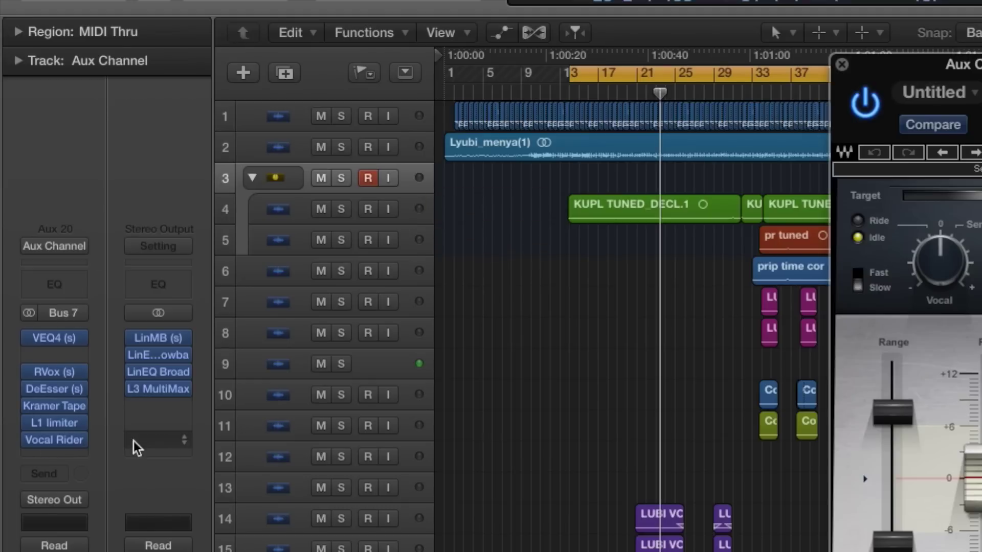
Step: Route the send on the Lyubi_menya(1) backing track to Bus 51 (Aux 21)
{"action": "left_click_drag", "start_coordinate": [901, 75], "coordinate": [889, 93]}
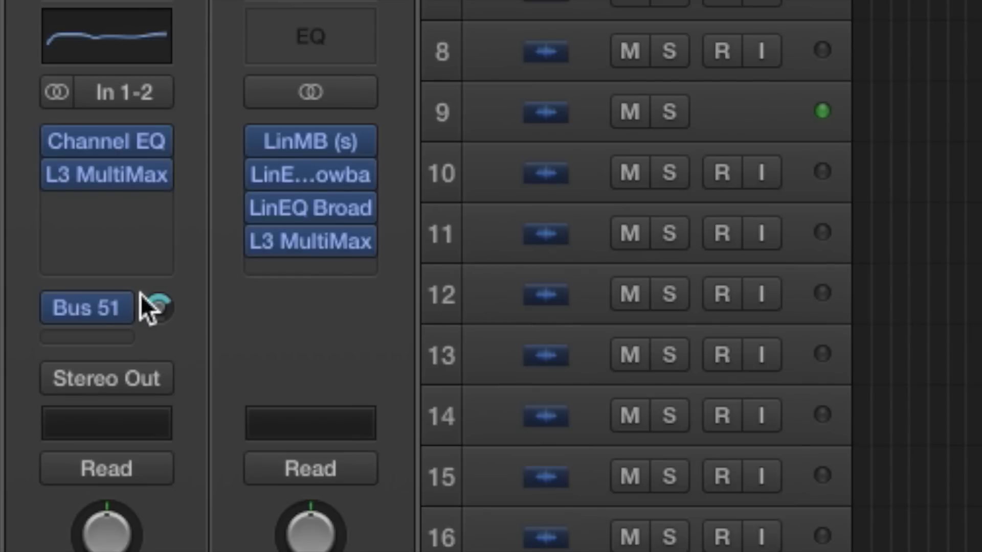
{"action": "left_click", "coordinate": [94, 312]}
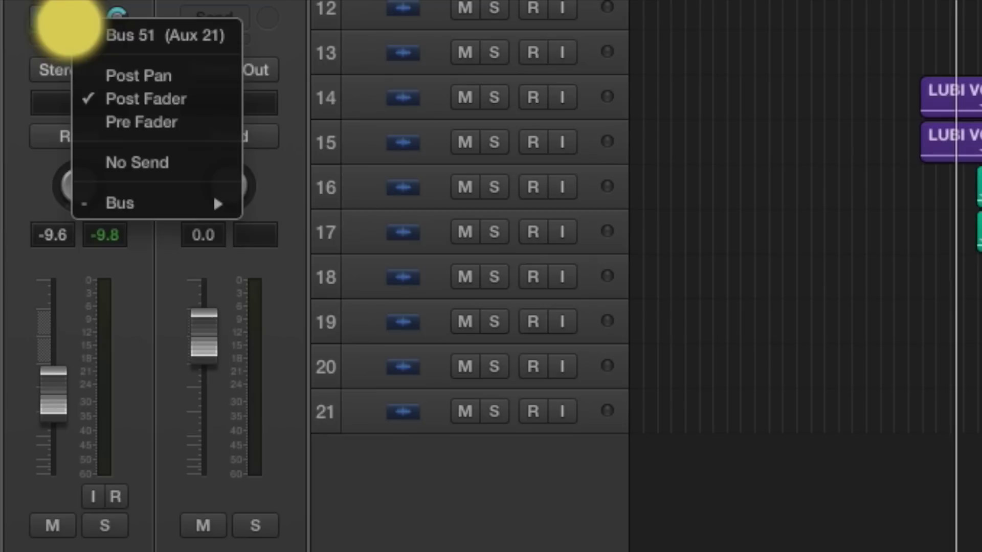
{"action": "mouse_move", "coordinate": [179, 212]}
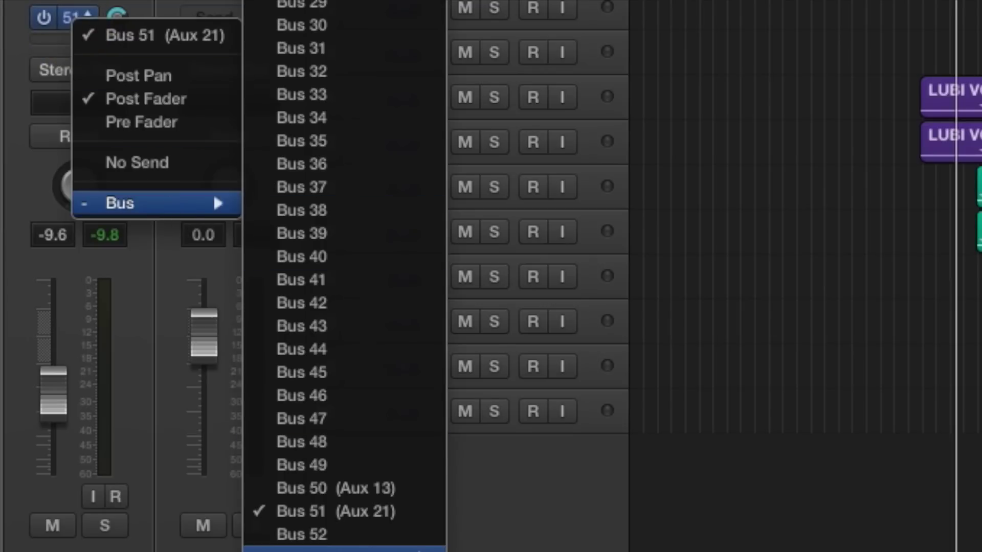
{"action": "left_click", "coordinate": [397, 525]}
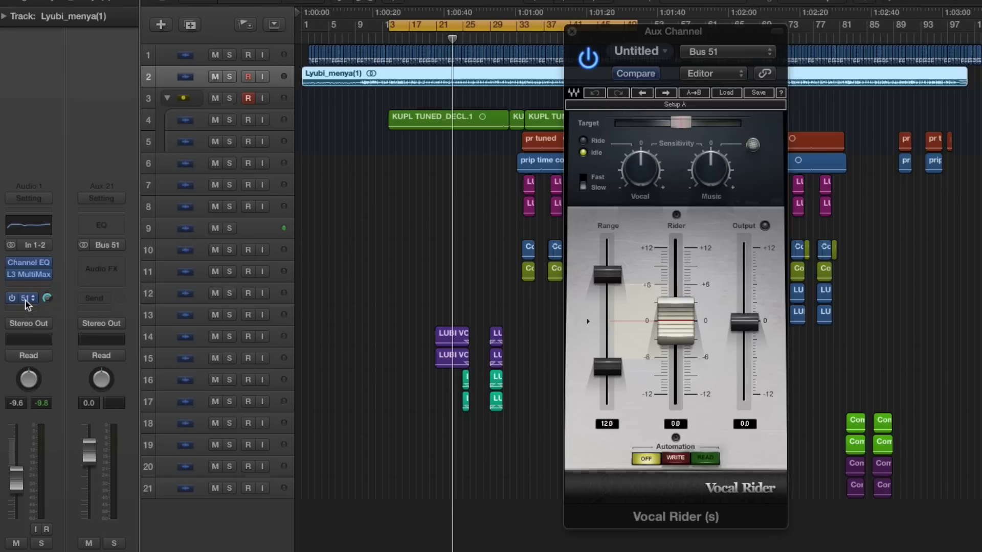
Step: Set the backing track's Bus 51 send to Post Fader
{"action": "left_click", "coordinate": [26, 301]}
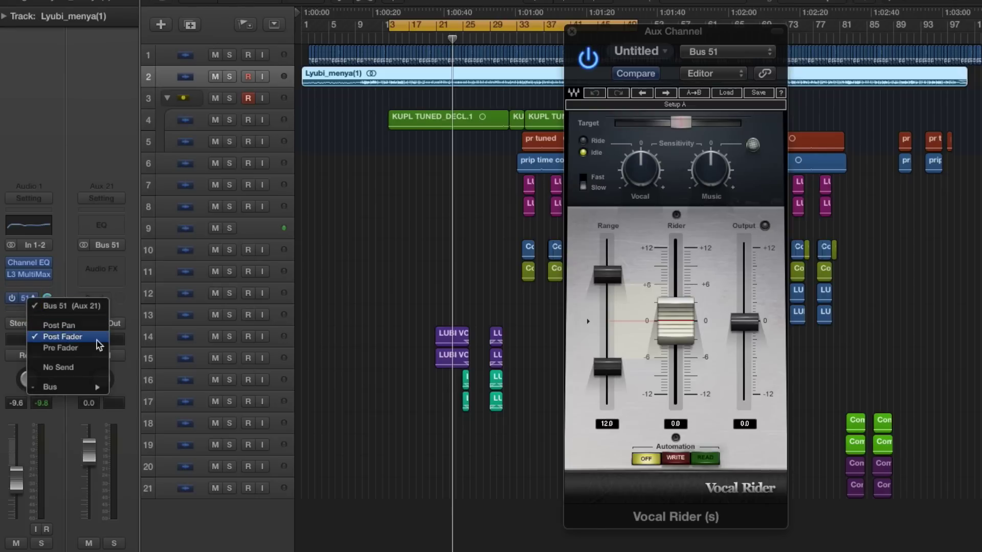
{"action": "left_click", "coordinate": [97, 339]}
{"action": "left_click", "coordinate": [48, 299]}
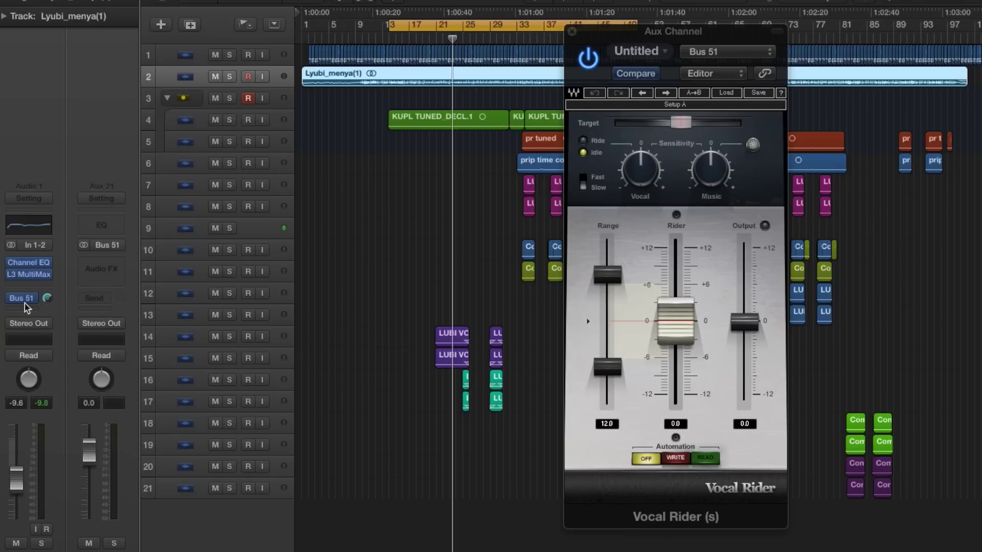
Step: Set the Aux 21 output to No Output and choose Bus 51 as the Vocal Rider side chain source
{"action": "mouse_move", "coordinate": [21, 305]}
{"action": "mouse_move", "coordinate": [96, 295]}
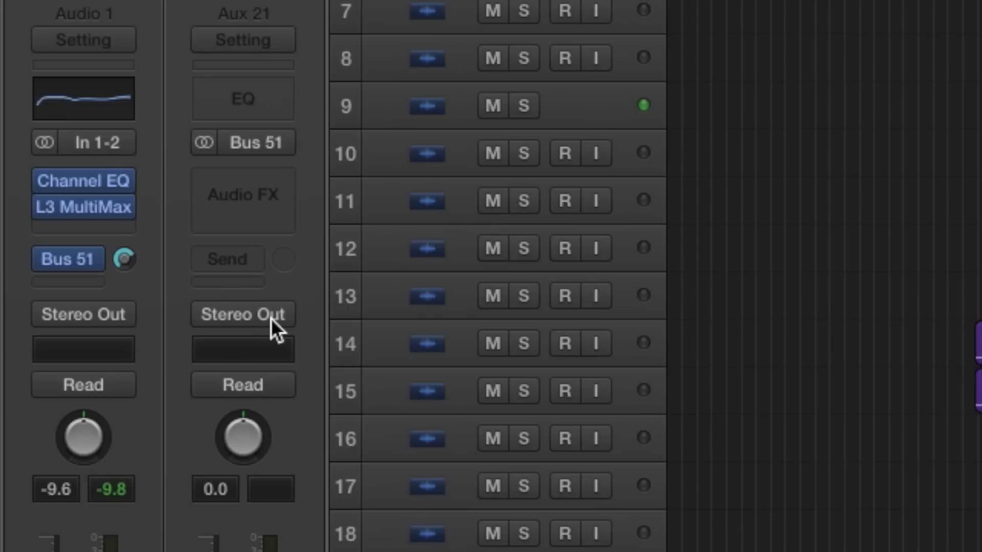
{"action": "left_click", "coordinate": [228, 315]}
{"action": "left_click", "coordinate": [248, 356]}
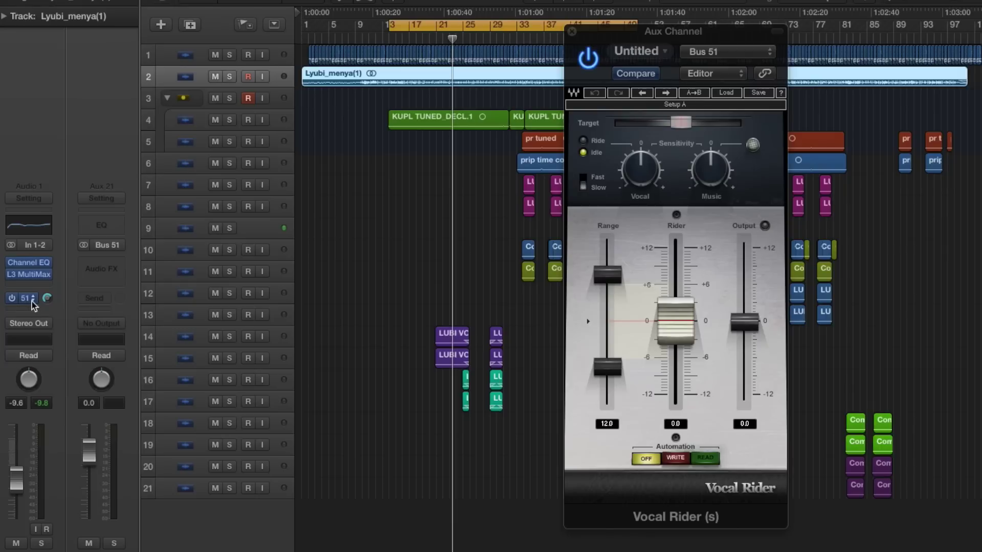
{"action": "left_click", "coordinate": [714, 54]}
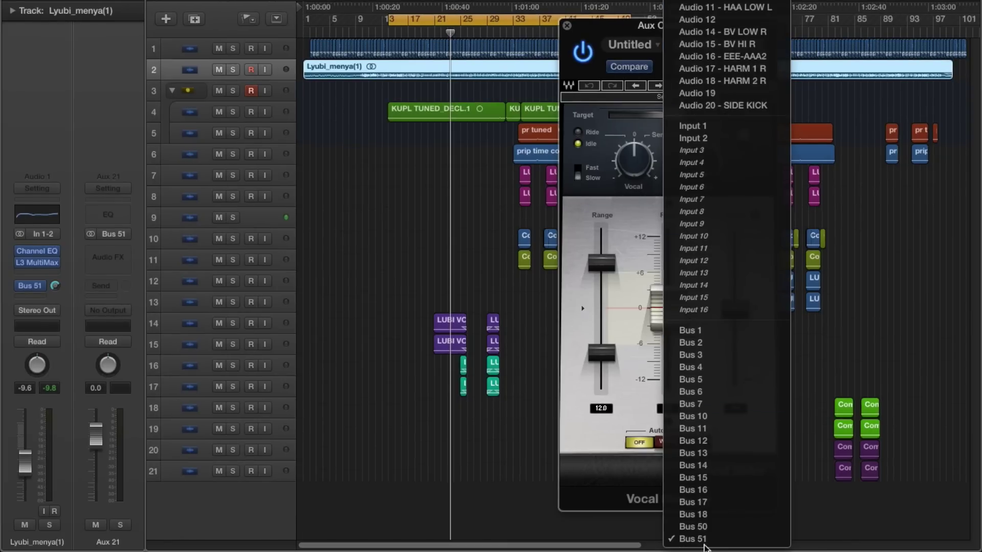
{"action": "left_click", "coordinate": [717, 540]}
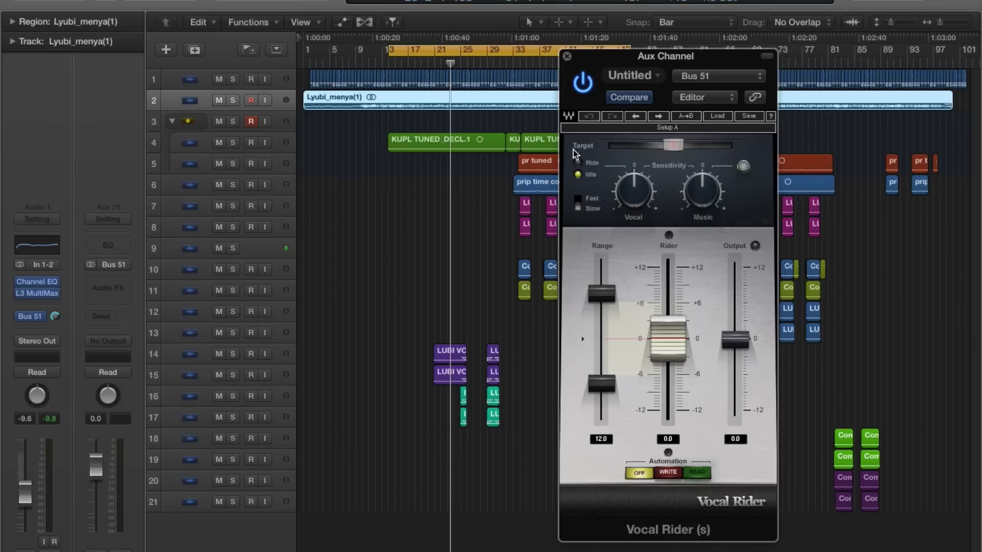
Step: Play the song from about bar 15 and raise the Vocal Rider's Target slightly to suit the vocal level
{"action": "double_click", "coordinate": [404, 64]}
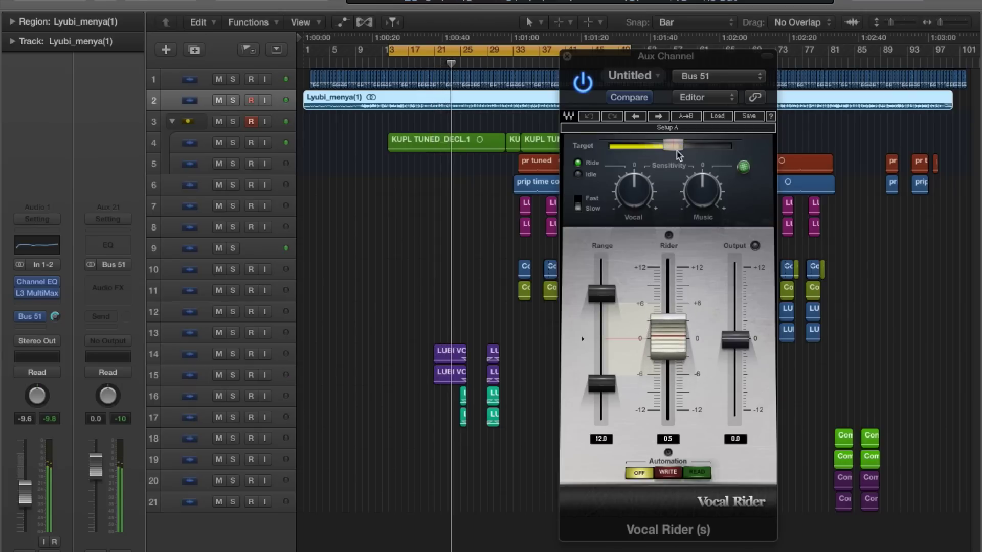
{"action": "left_click", "coordinate": [673, 149]}
{"action": "left_click_drag", "start_coordinate": [674, 148], "coordinate": [680, 146]}
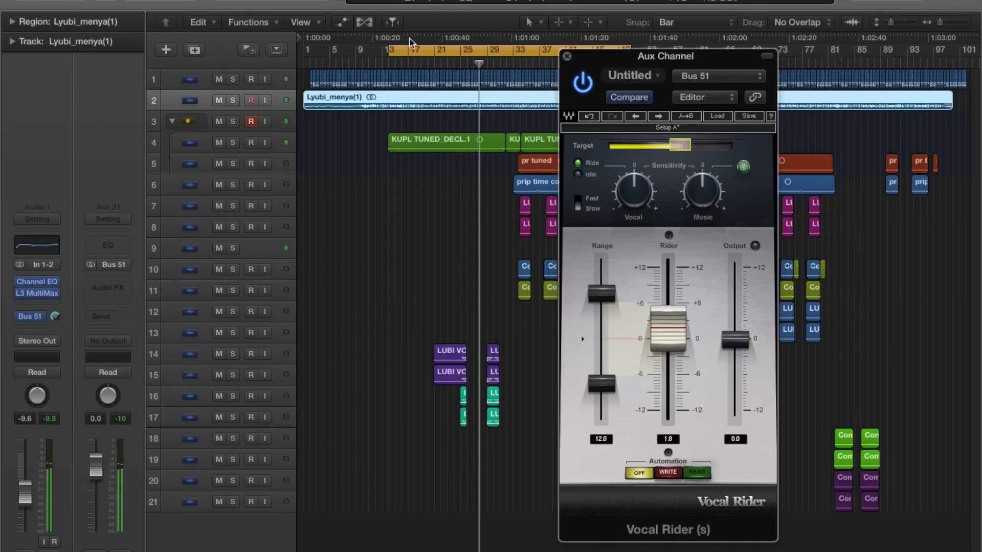
{"action": "key", "text": "space"}
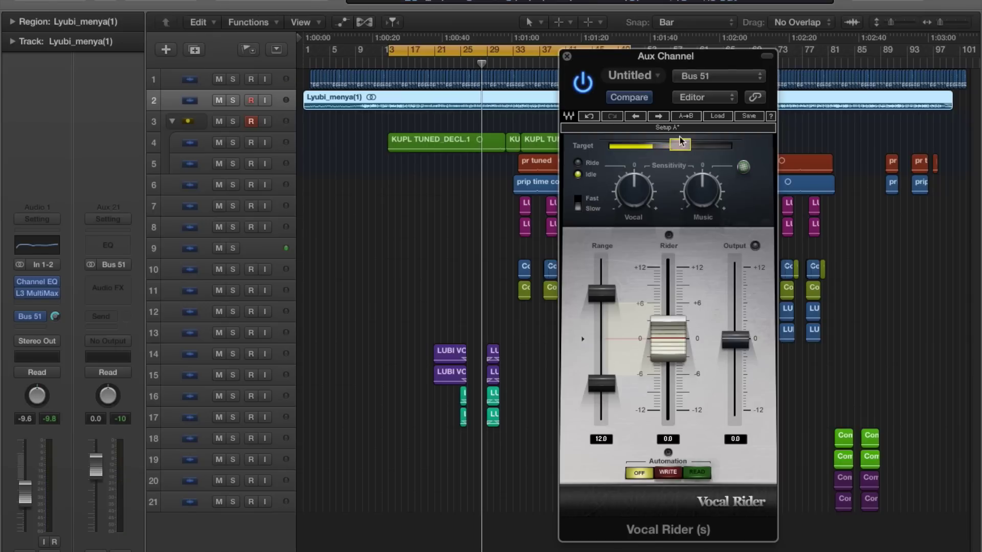
{"action": "mouse_move", "coordinate": [682, 155]}
{"action": "left_click", "coordinate": [680, 144]}
{"action": "left_click_drag", "start_coordinate": [680, 144], "coordinate": [685, 148]}
Step: Try small changes to the Vocal sensitivity and play the song from about bar 21
{"action": "mouse_move", "coordinate": [639, 197]}
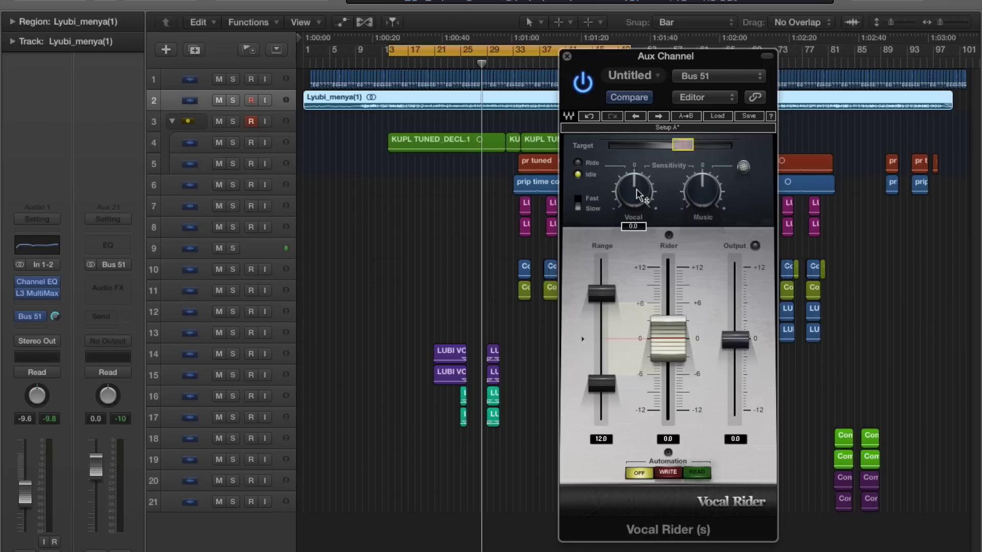
{"action": "left_click_drag", "start_coordinate": [637, 191], "coordinate": [631, 190]}
{"action": "left_click_drag", "start_coordinate": [630, 187], "coordinate": [630, 170]}
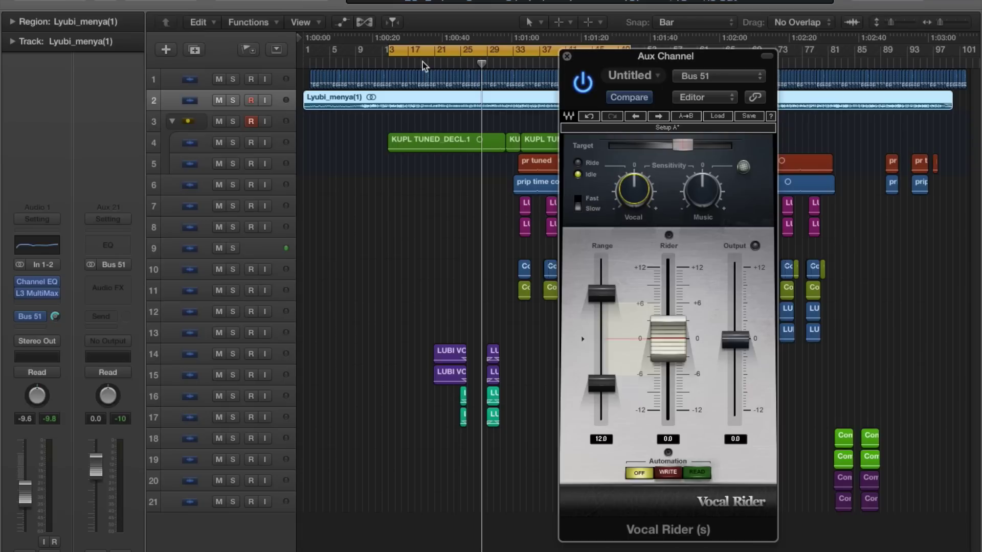
{"action": "left_click", "coordinate": [441, 59]}
{"action": "key", "text": "space"}
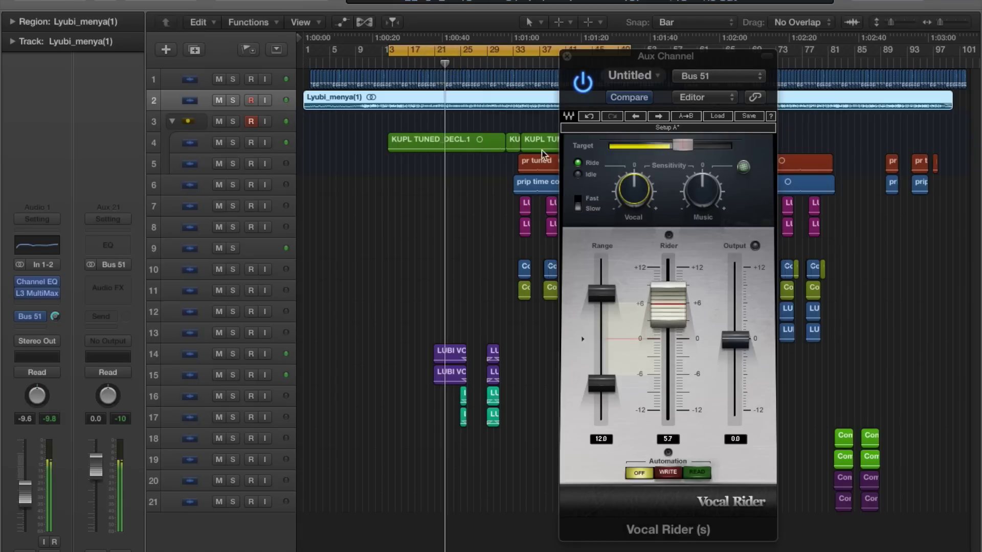
Step: Try a lower Vocal sensitivity during playback and return the control to its centre position
{"action": "left_click", "coordinate": [636, 210]}
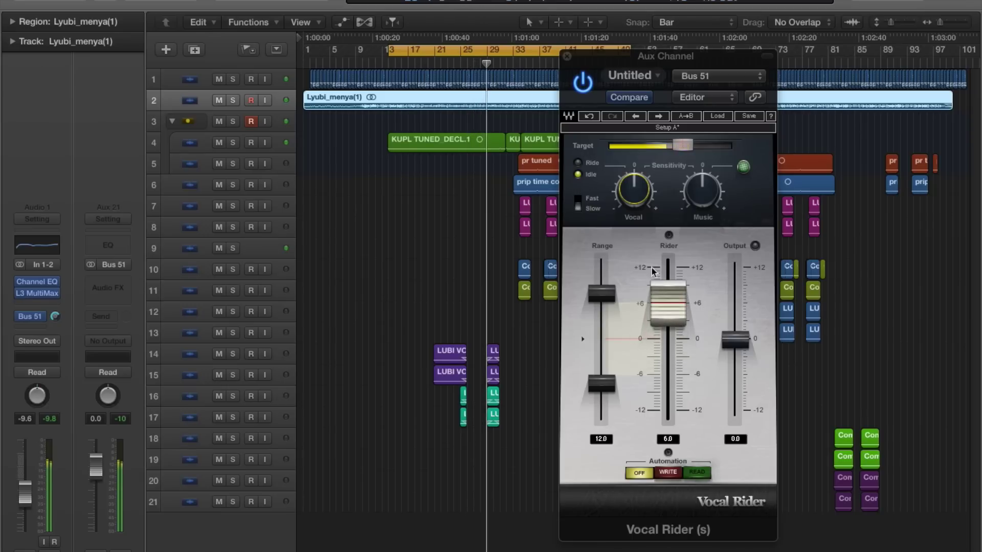
{"action": "mouse_move", "coordinate": [631, 200]}
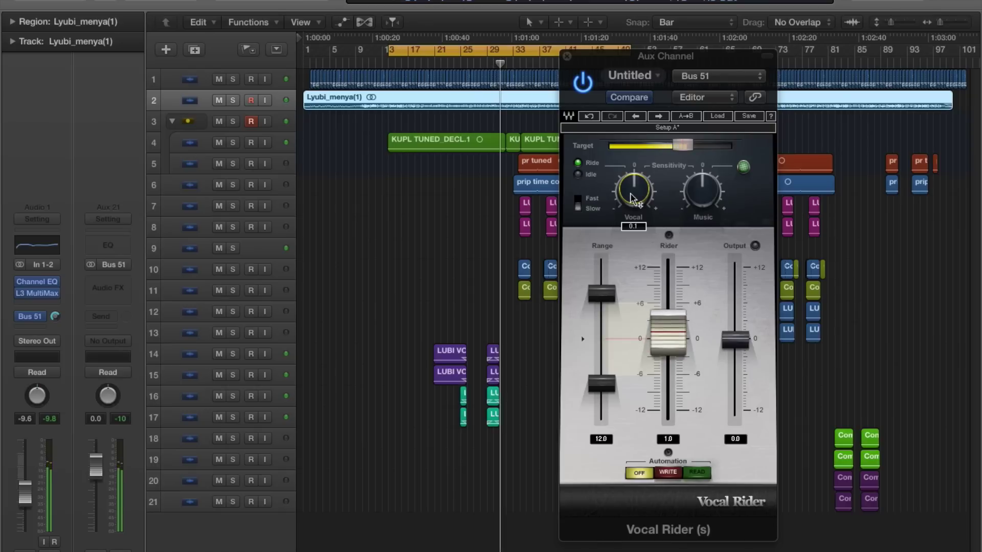
{"action": "mouse_move", "coordinate": [631, 198]}
{"action": "left_mouse_down"}
{"action": "mouse_move", "coordinate": [626, 188]}
{"action": "mouse_move", "coordinate": [636, 192]}
{"action": "left_mouse_up"}
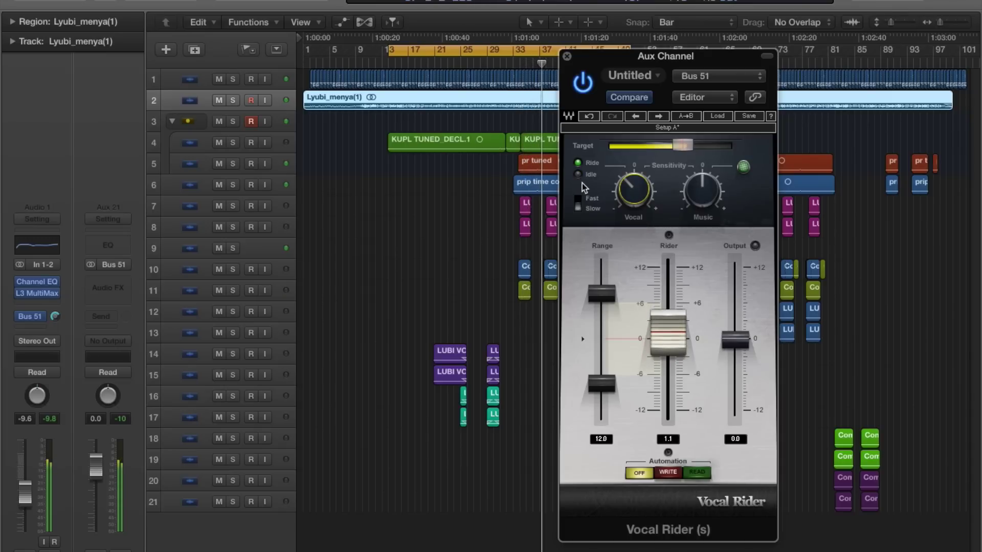
{"action": "mouse_move", "coordinate": [625, 195]}
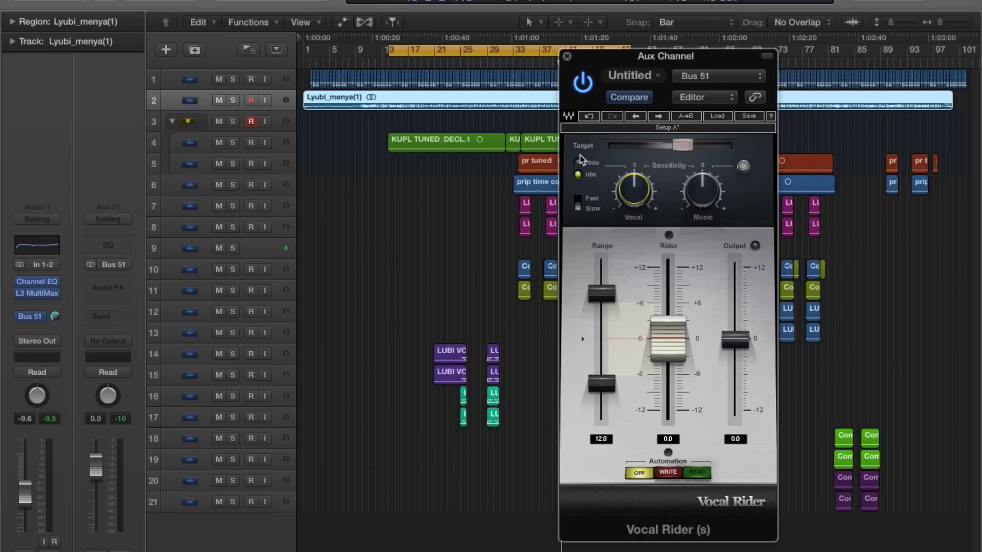
{"action": "left_click_drag", "start_coordinate": [641, 183], "coordinate": [637, 189]}
Step: Try a raised Music sensitivity in the Vocal Rider
{"action": "mouse_move", "coordinate": [690, 203]}
{"action": "mouse_move", "coordinate": [689, 200]}
{"action": "left_click_drag", "start_coordinate": [702, 199], "coordinate": [700, 199]}
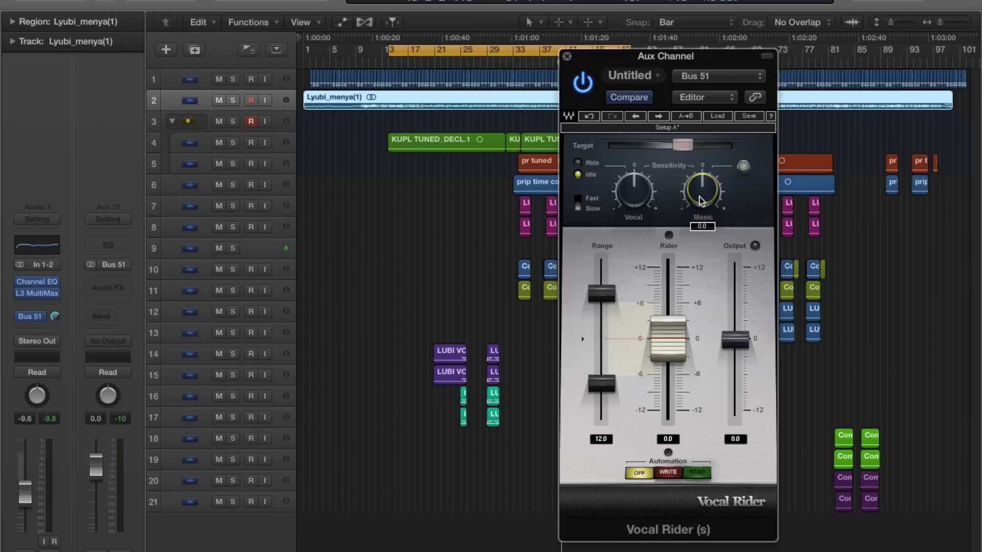
{"action": "left_click_drag", "start_coordinate": [700, 199], "coordinate": [701, 197]}
Step: Move the Vocal Rider window clear of the arrangement and set the Music sensitivity to -0.4 while playing from about bar 21
{"action": "left_click_drag", "start_coordinate": [595, 58], "coordinate": [710, 51]}
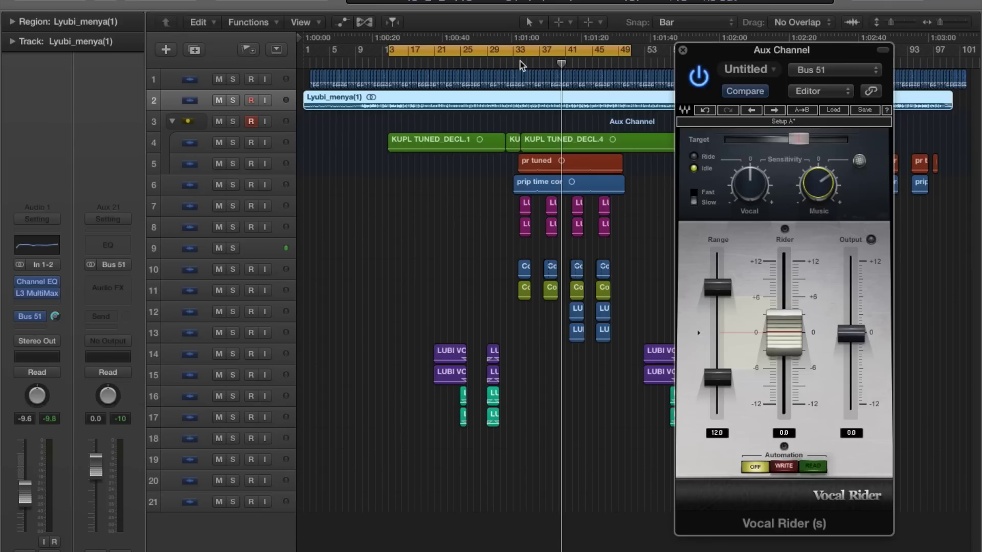
{"action": "double_click", "coordinate": [434, 60]}
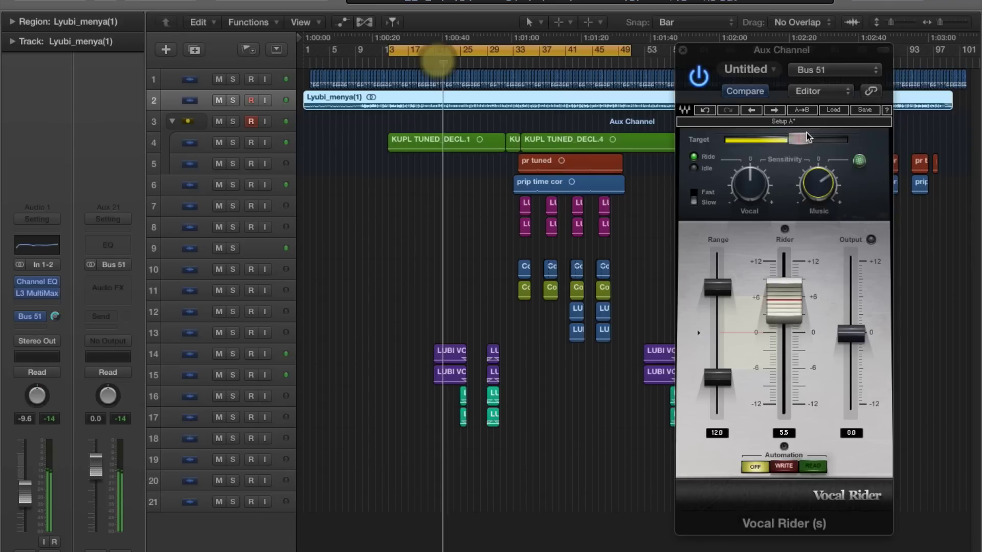
{"action": "left_click", "coordinate": [818, 181]}
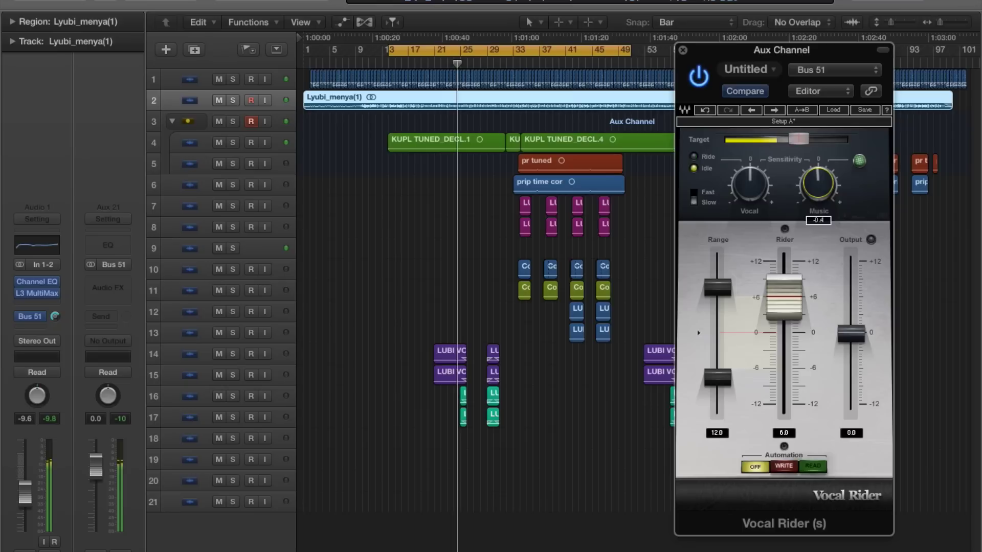
{"action": "left_click", "coordinate": [818, 182]}
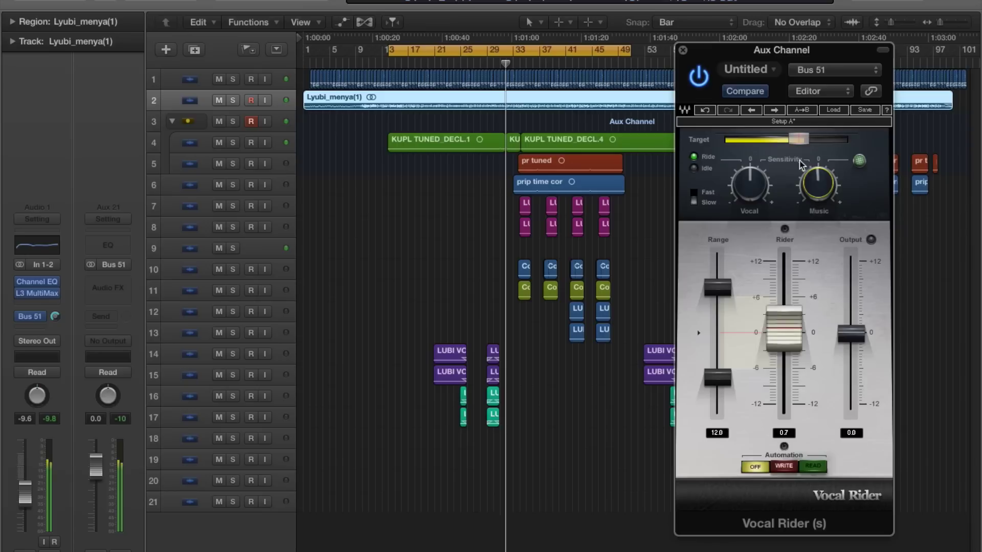
{"action": "mouse_move", "coordinate": [817, 183]}
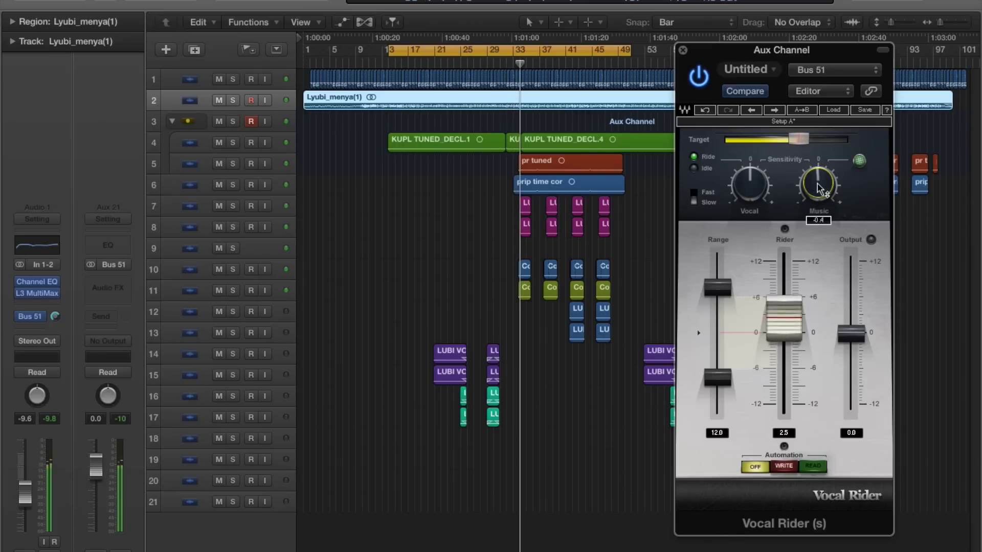
Step: Compare a raised and a lowered Music sensitivity while replaying the passage from about bars 29 and 27
{"action": "left_click", "coordinate": [488, 62]}
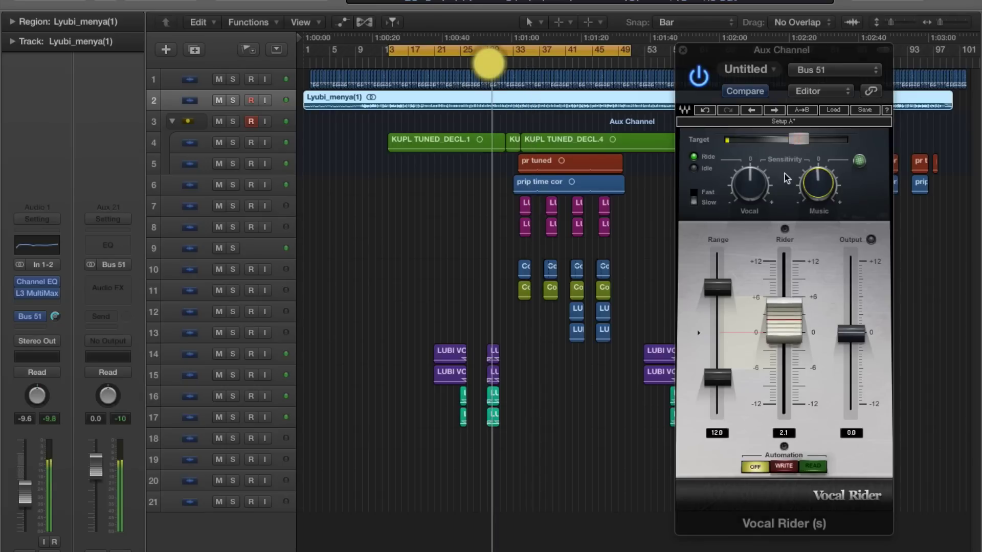
{"action": "left_click_drag", "start_coordinate": [818, 184], "coordinate": [818, 166]}
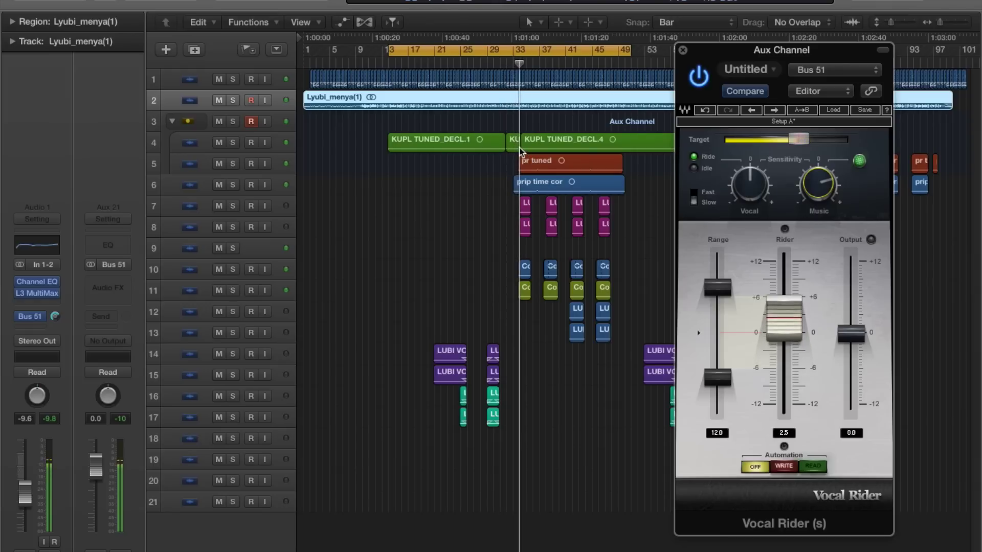
{"action": "left_click", "coordinate": [477, 62]}
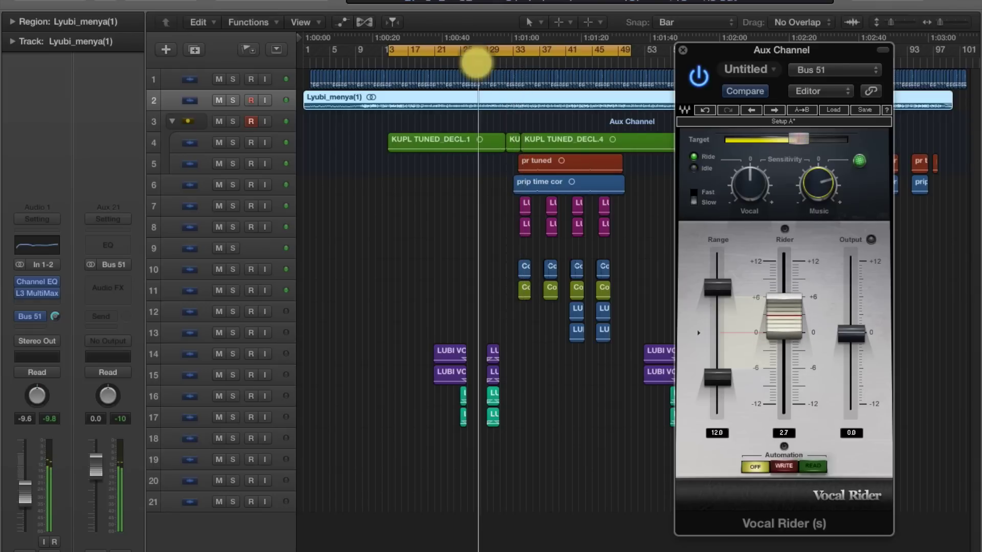
{"action": "mouse_move", "coordinate": [813, 185]}
{"action": "left_mouse_down"}
{"action": "mouse_move", "coordinate": [814, 204]}
{"action": "mouse_move", "coordinate": [810, 178]}
{"action": "left_mouse_up"}
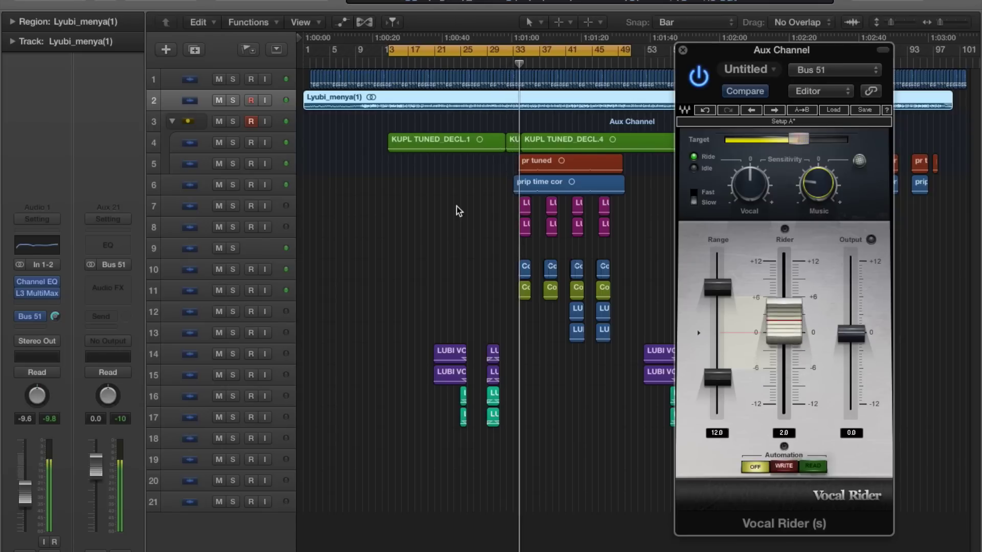
{"action": "left_click", "coordinate": [227, 3]}
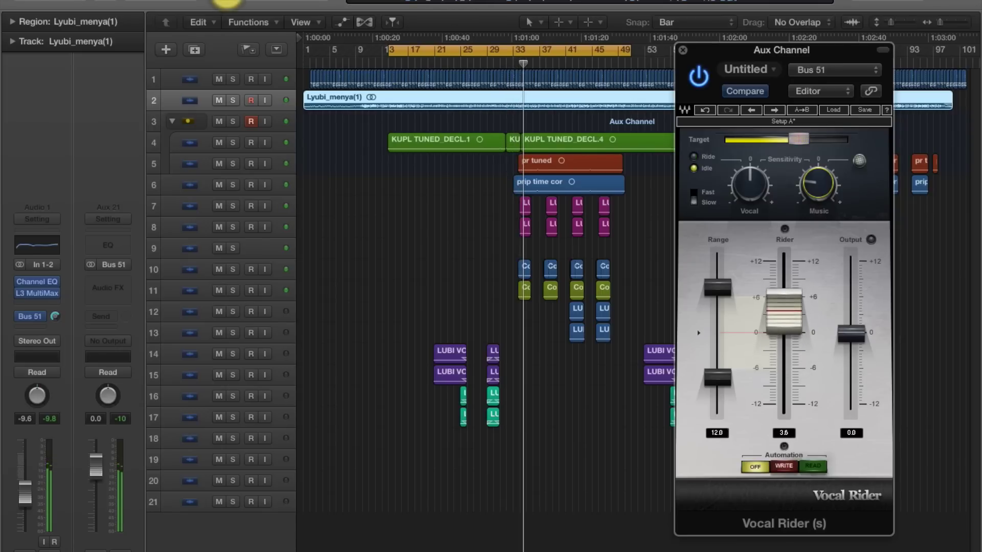
Step: Try the Music sensitivity at 8.9 and at its lowest setting
{"action": "mouse_move", "coordinate": [778, 322]}
{"action": "left_mouse_down"}
{"action": "mouse_move", "coordinate": [774, 332]}
{"action": "mouse_move", "coordinate": [781, 323]}
{"action": "left_mouse_up"}
{"action": "left_click", "coordinate": [818, 185]}
{"action": "left_click_drag", "start_coordinate": [818, 185], "coordinate": [818, 161]}
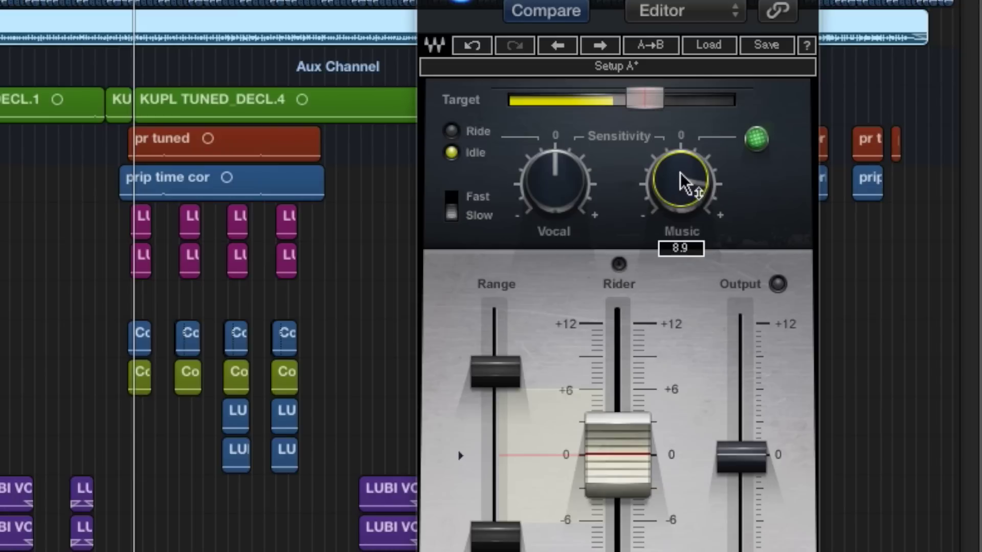
{"action": "left_click_drag", "start_coordinate": [685, 184], "coordinate": [685, 225]}
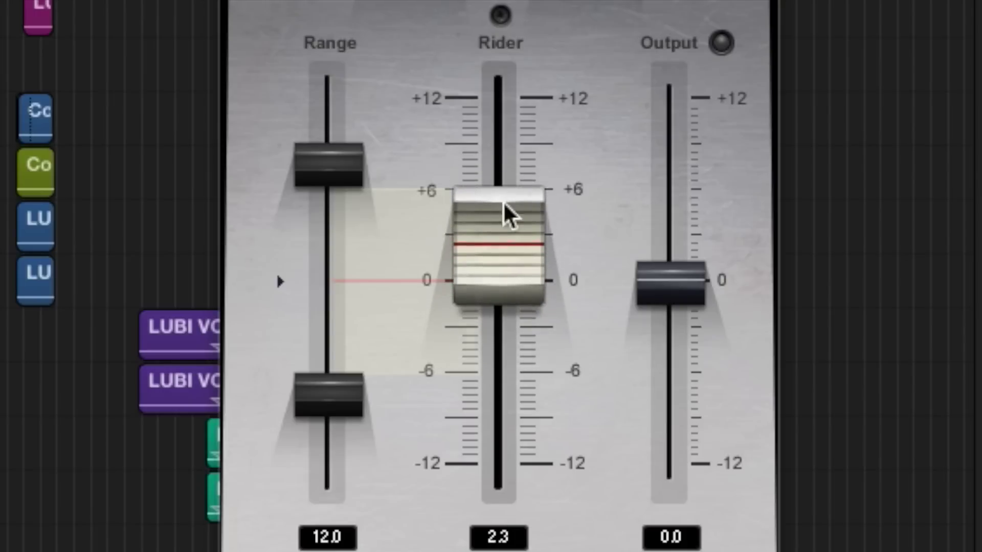
Step: Move the Rider fader by hand and reset the Music sensitivity to 0
{"action": "left_click_drag", "start_coordinate": [508, 281], "coordinate": [513, 287]}
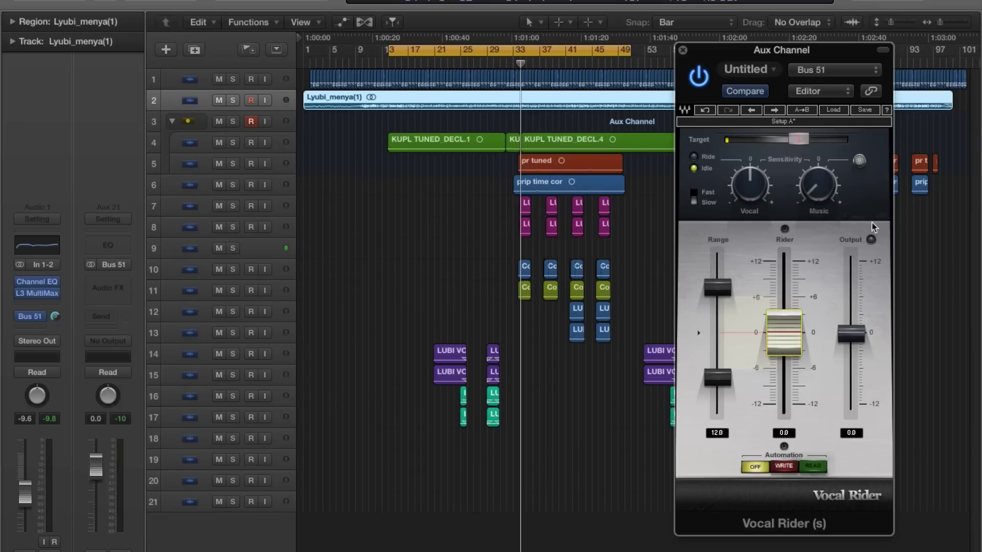
{"action": "left_click", "coordinate": [823, 198], "text": "alt"}
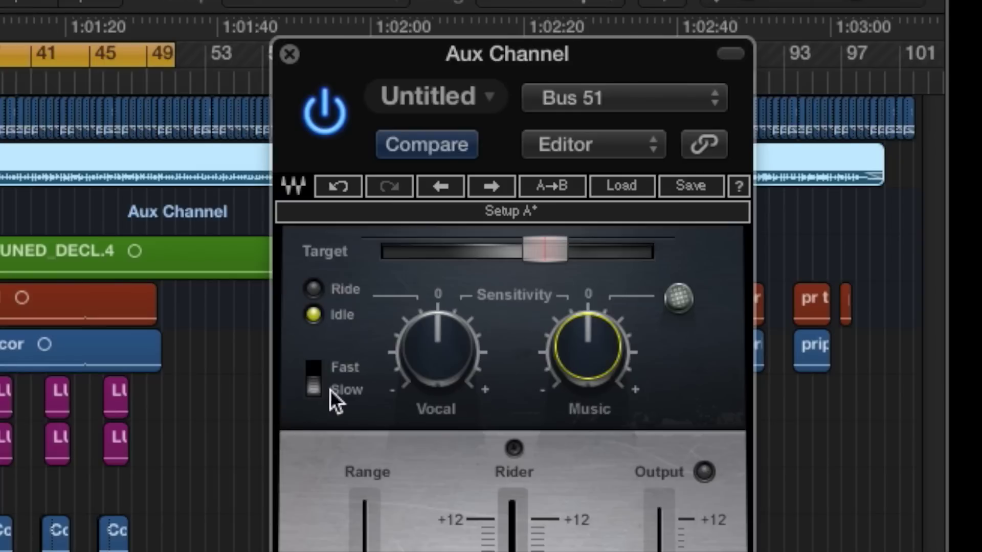
Step: Try the Fast response while playing from about bar 19, lowering the Target slightly
{"action": "left_click", "coordinate": [317, 371]}
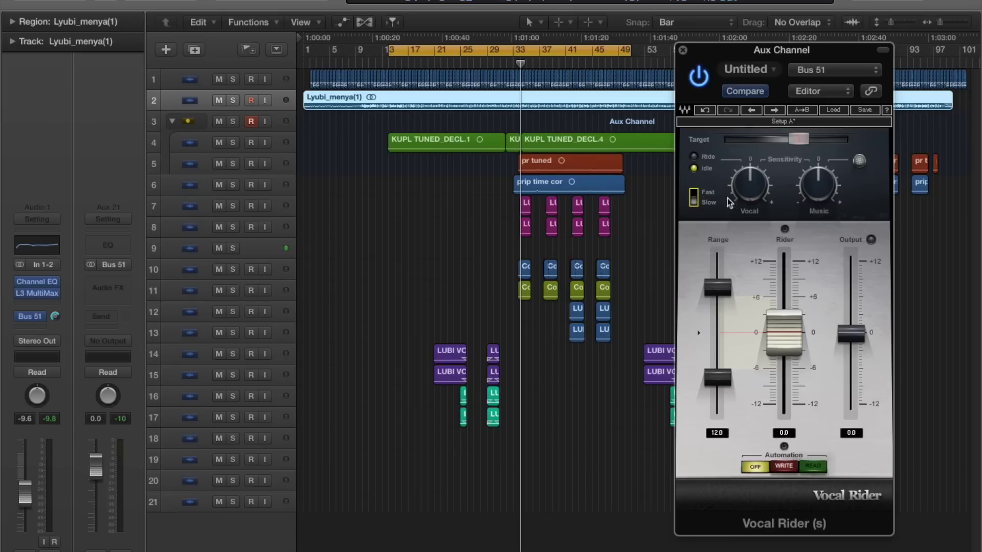
{"action": "left_click", "coordinate": [693, 194]}
{"action": "left_click", "coordinate": [694, 199]}
{"action": "left_click", "coordinate": [694, 198]}
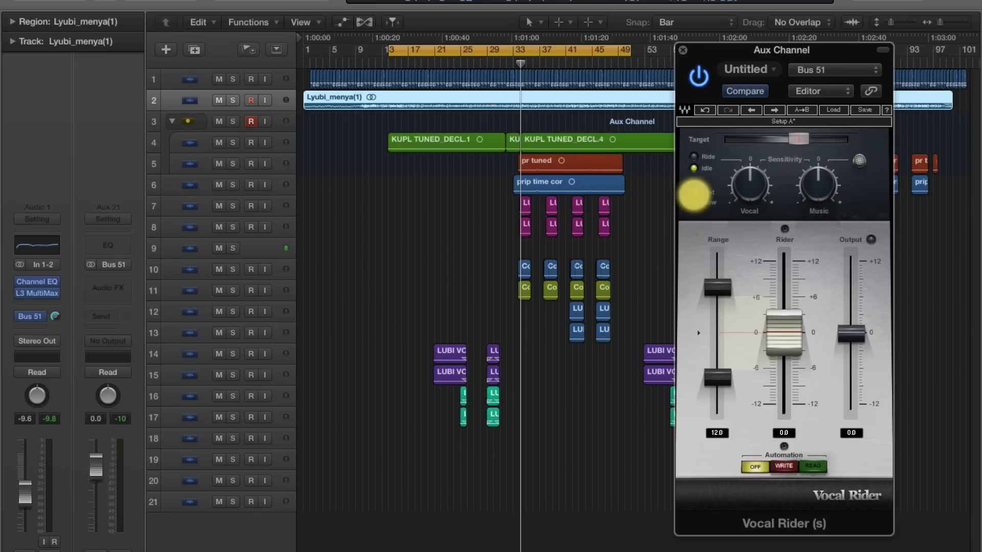
{"action": "double_click", "coordinate": [428, 63]}
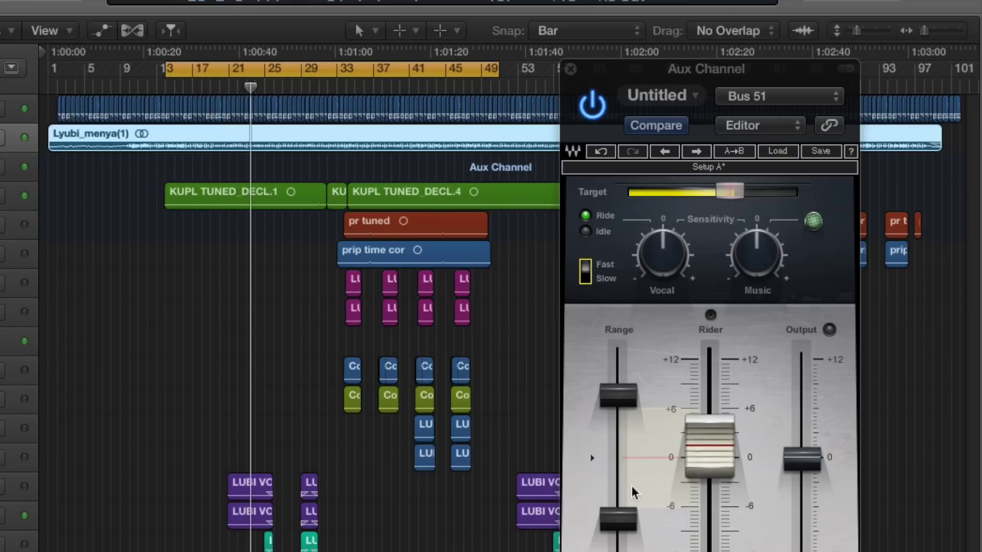
{"action": "left_click_drag", "start_coordinate": [732, 204], "coordinate": [724, 192]}
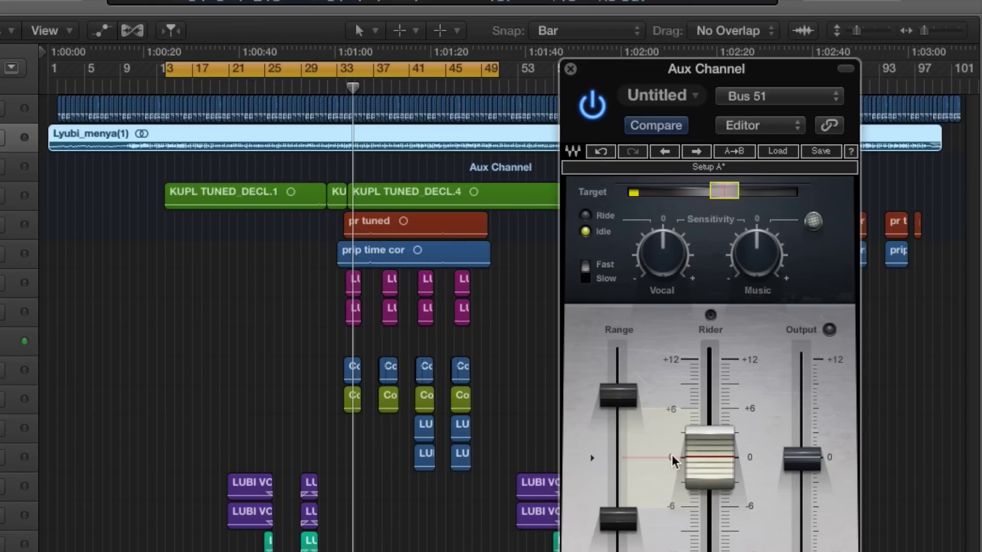
Step: Set the response speed to Slow and replay the passage from about bar 20
{"action": "left_click", "coordinate": [602, 284]}
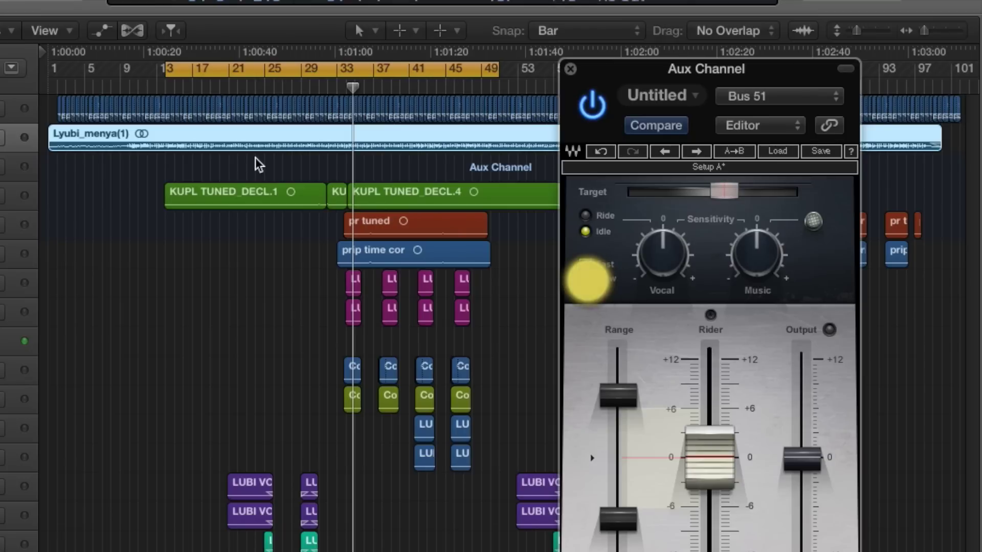
{"action": "left_click", "coordinate": [230, 88]}
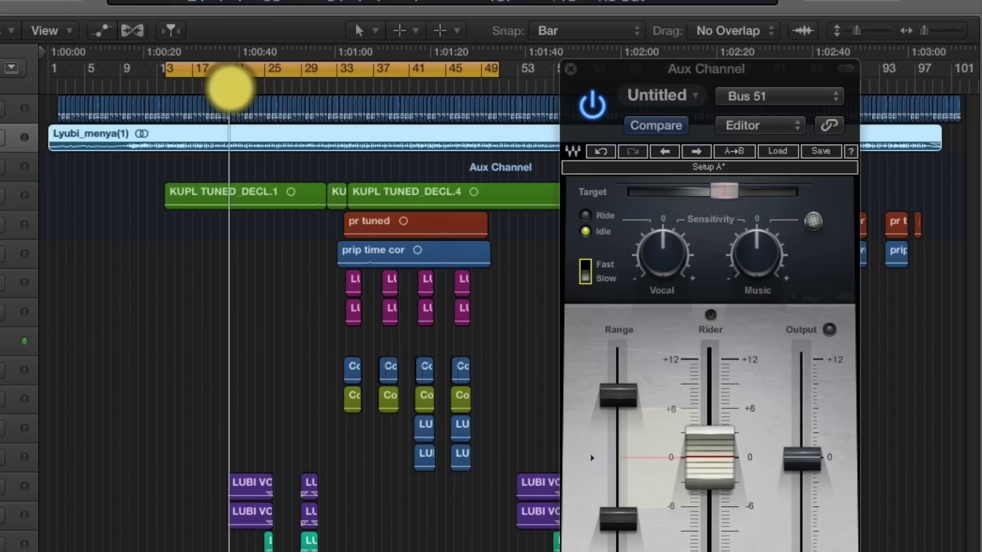
{"action": "key", "text": "space"}
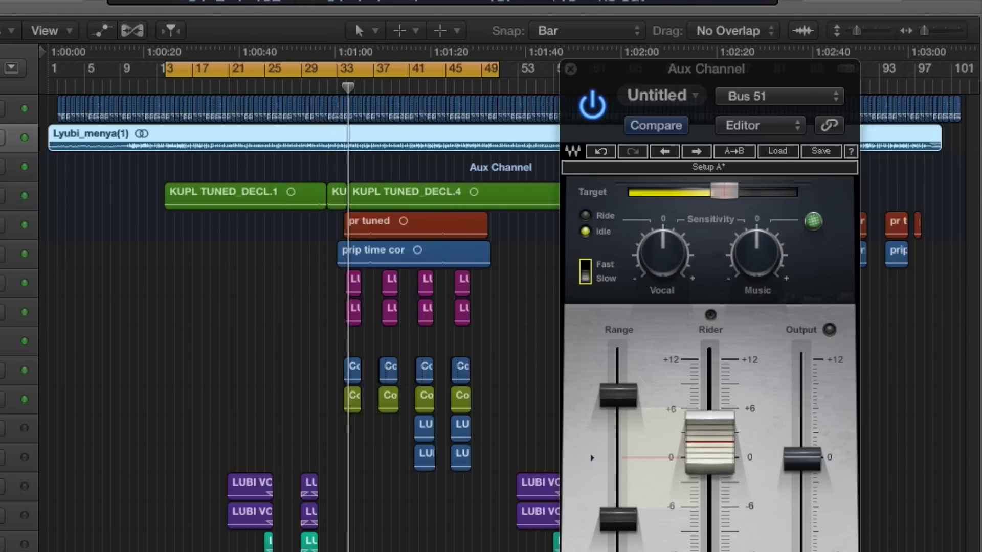
{"action": "key", "text": "space"}
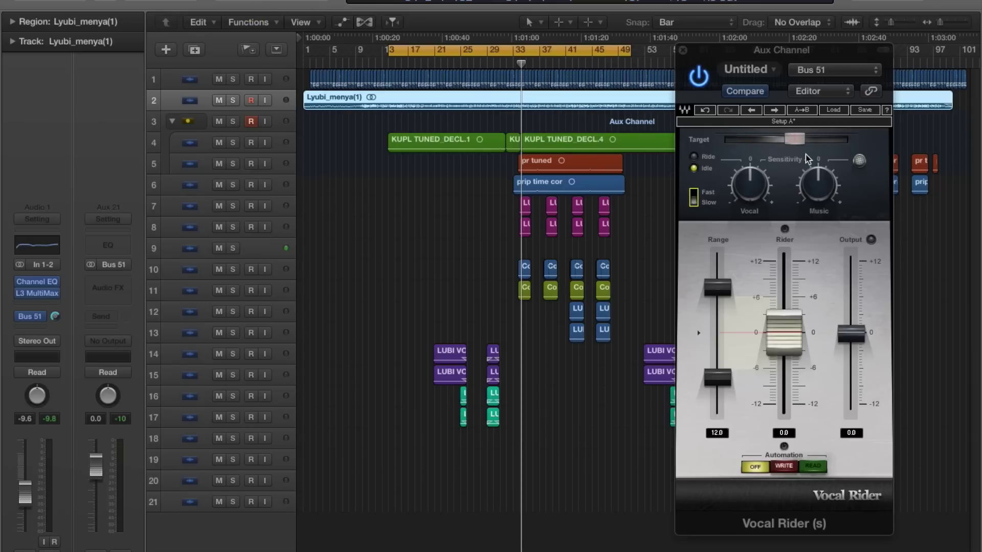
Step: Lower the Vocal Rider Target a little further while playing from about bar 18
{"action": "left_click", "coordinate": [794, 140]}
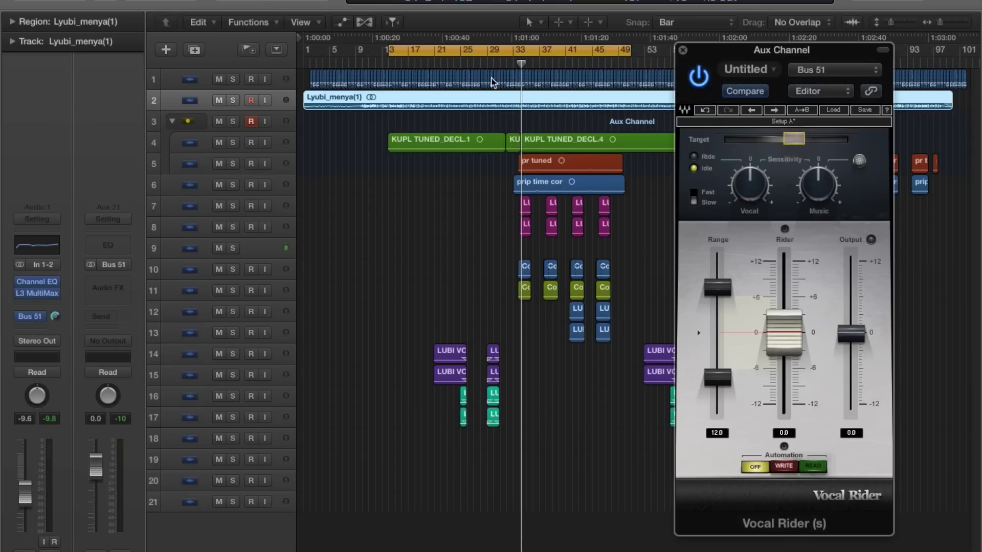
{"action": "double_click", "coordinate": [421, 62]}
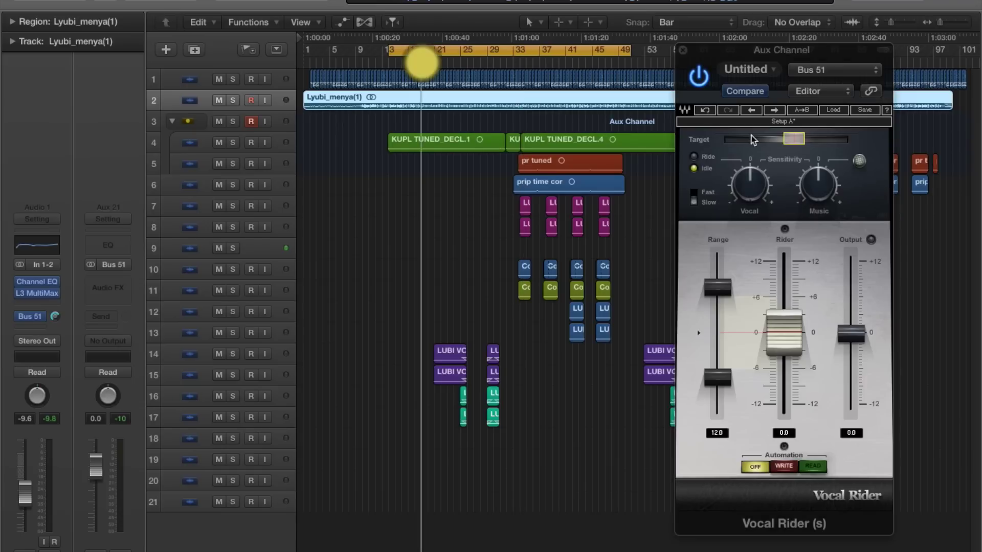
{"action": "left_click", "coordinate": [794, 143]}
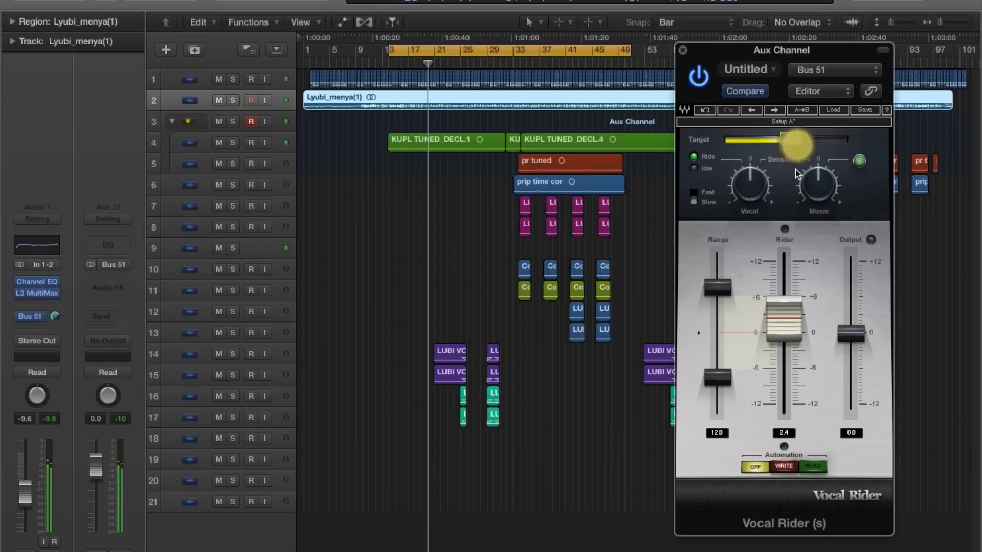
{"action": "left_click", "coordinate": [790, 140]}
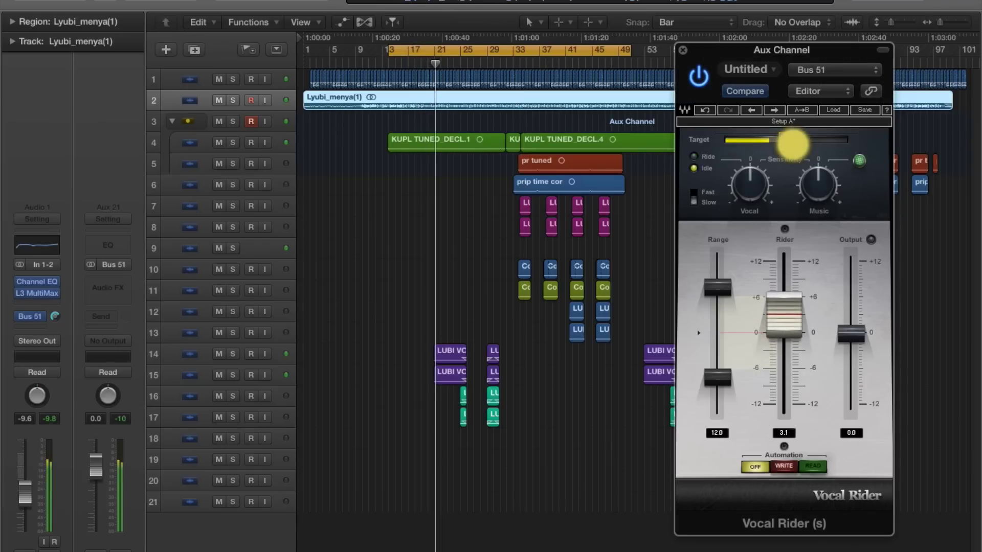
{"action": "left_click", "coordinate": [791, 142]}
{"action": "left_click_drag", "start_coordinate": [791, 142], "coordinate": [789, 142]}
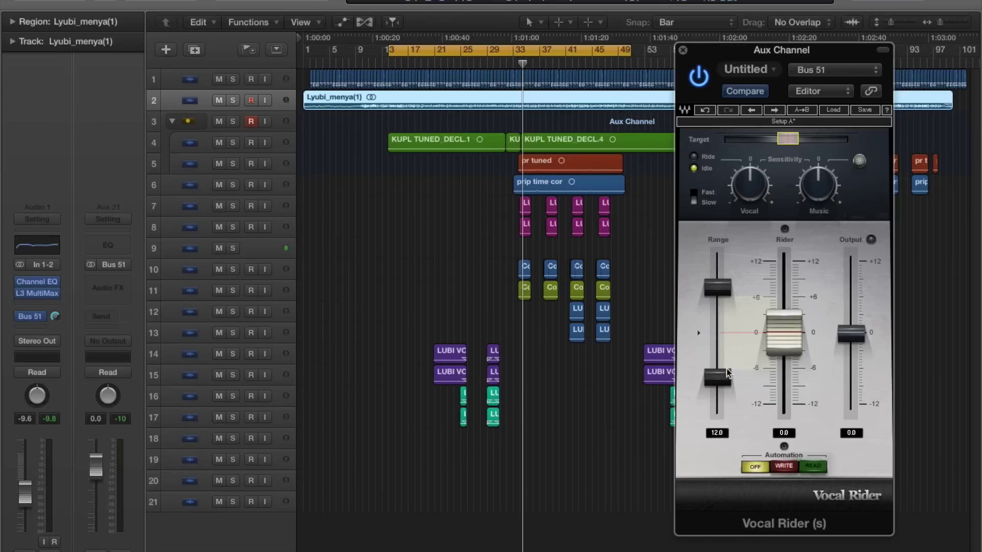
Step: Set the Range limits to 3.1 and -3.0 and play the vocal from about bar 18
{"action": "left_click_drag", "start_coordinate": [715, 293], "coordinate": [716, 304]}
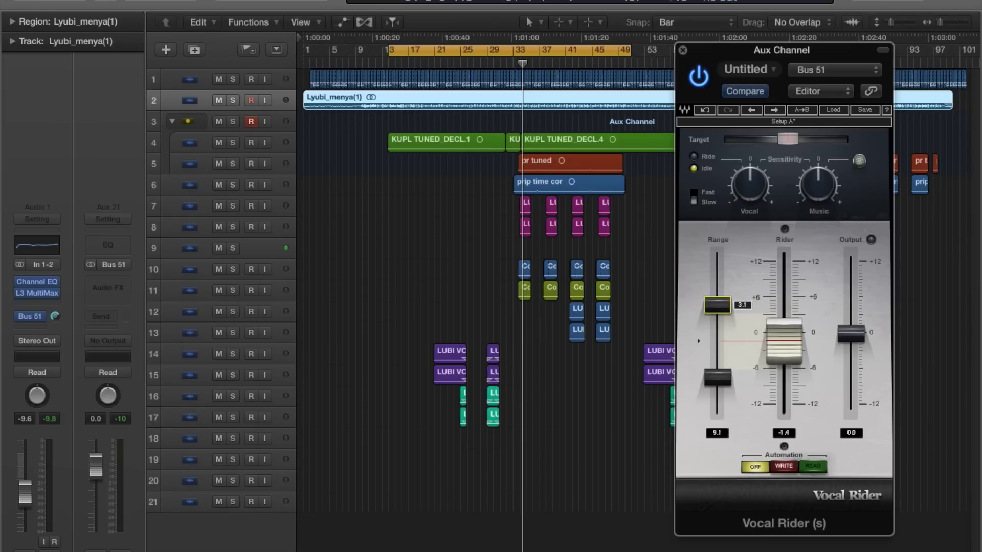
{"action": "left_click_drag", "start_coordinate": [716, 377], "coordinate": [717, 358]}
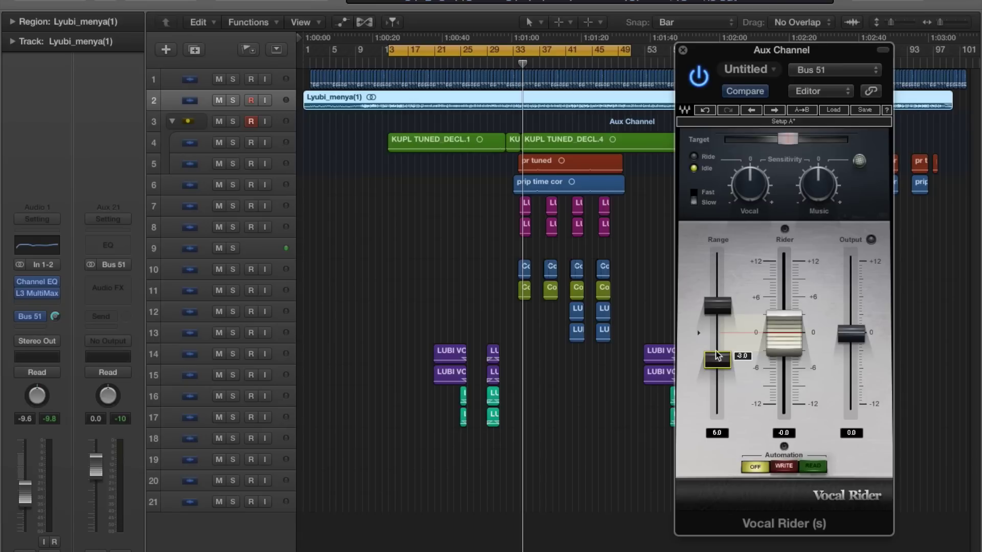
{"action": "double_click", "coordinate": [422, 62]}
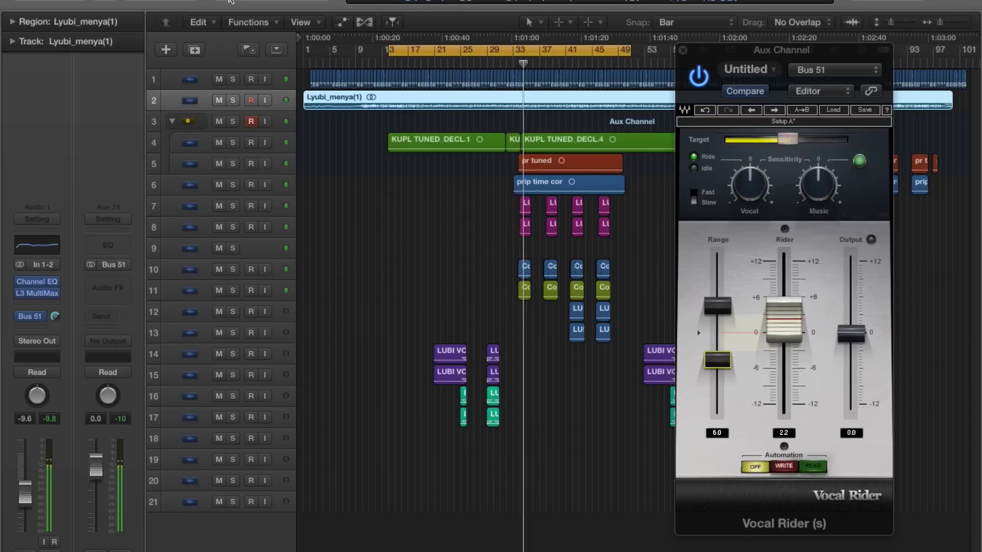
{"action": "left_click", "coordinate": [229, 2]}
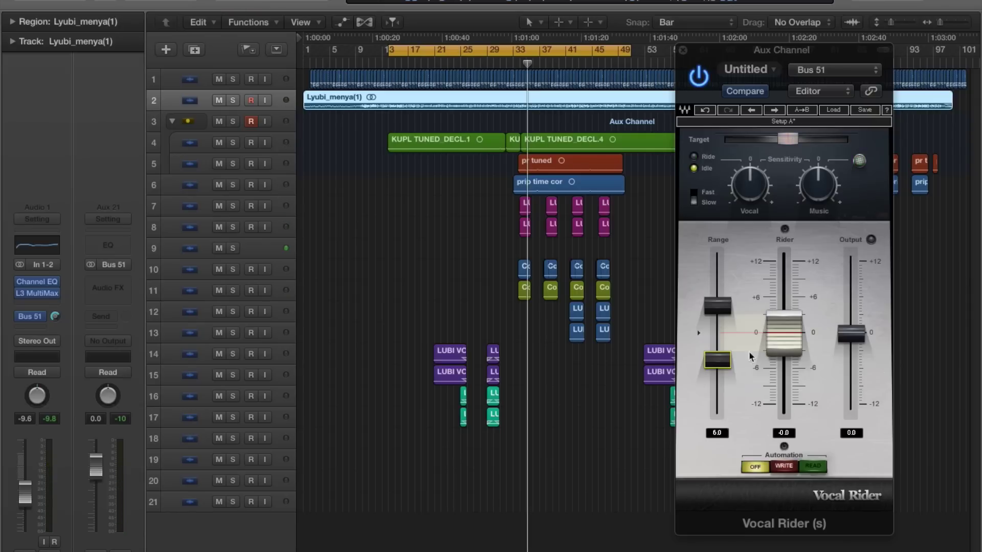
Step: Try narrower Range limits of 1.5 and -1.4, and widen the Range back to 6.0
{"action": "left_click_drag", "start_coordinate": [718, 365], "coordinate": [718, 361]}
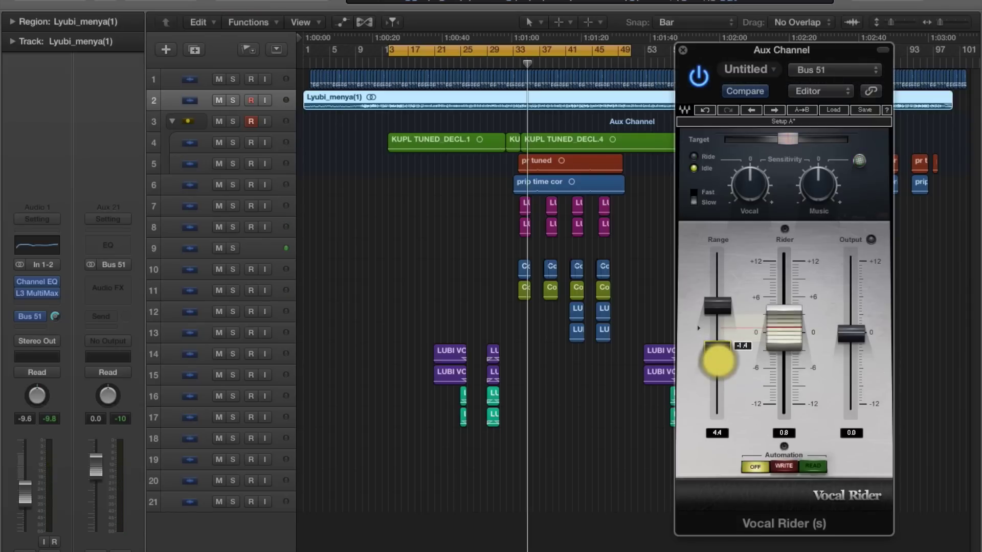
{"action": "left_click_drag", "start_coordinate": [716, 303], "coordinate": [717, 308]}
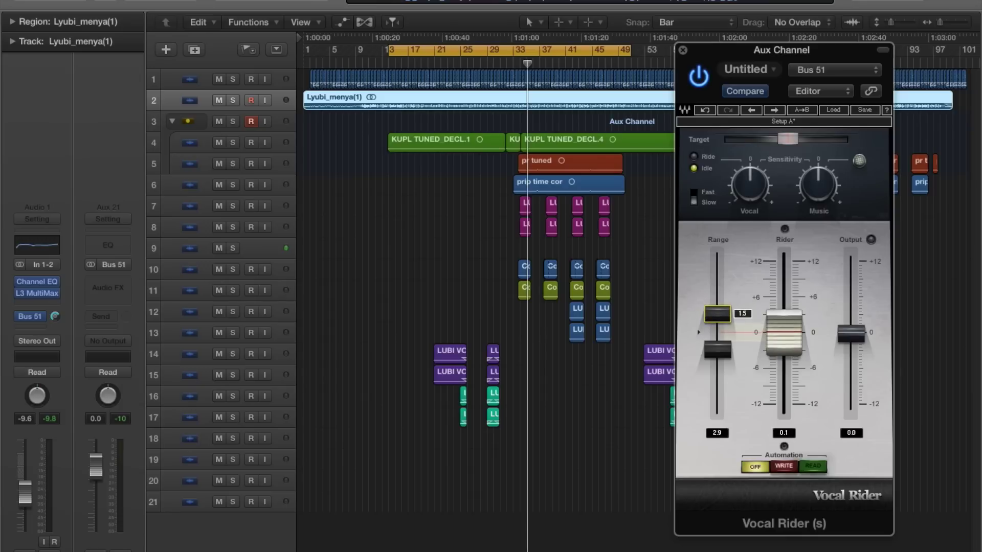
{"action": "left_click_drag", "start_coordinate": [714, 345], "coordinate": [716, 360]}
{"action": "left_click_drag", "start_coordinate": [717, 313], "coordinate": [720, 309]}
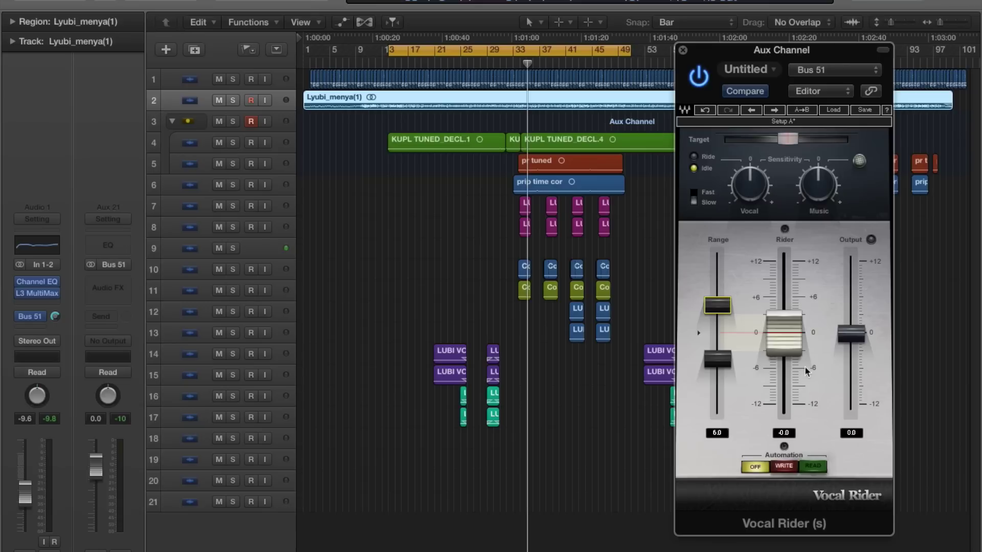
Step: Set the Vocal Rider's Automation to Write
{"action": "left_click", "coordinate": [775, 466]}
{"action": "left_click", "coordinate": [755, 463]}
{"action": "left_click", "coordinate": [785, 466]}
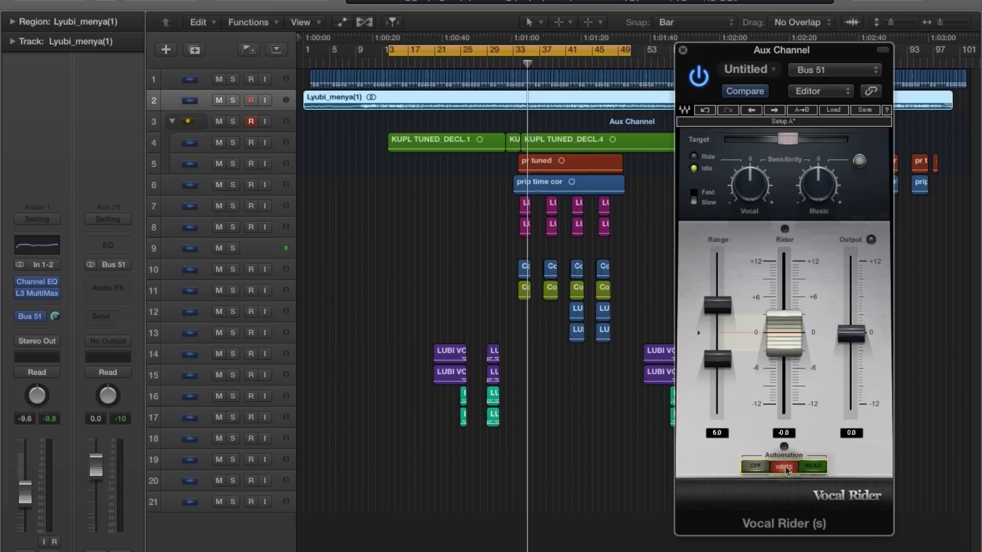
Step: Set the Aux Channel track's automation mode to Touch and show automation on the tracks
{"action": "left_click", "coordinate": [280, 126]}
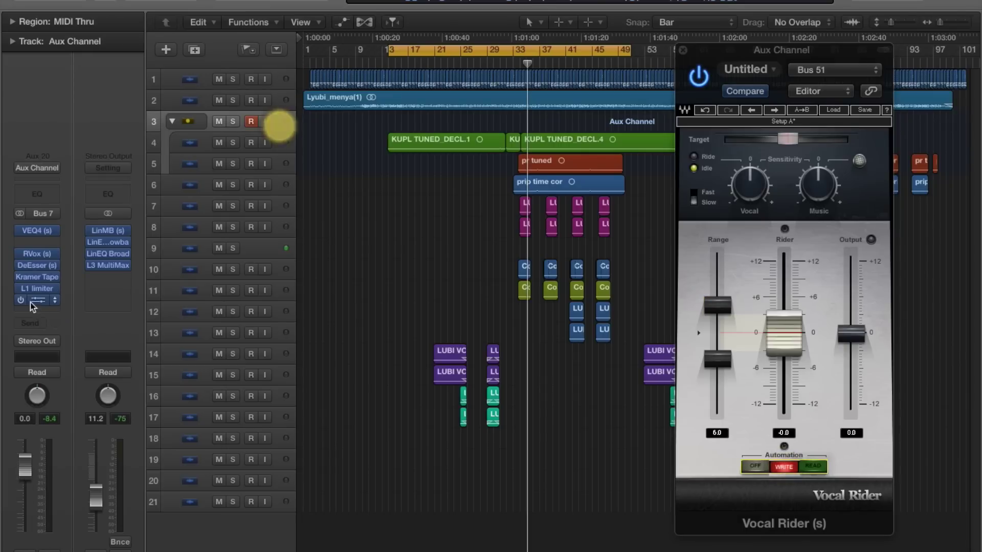
{"action": "left_click", "coordinate": [38, 373]}
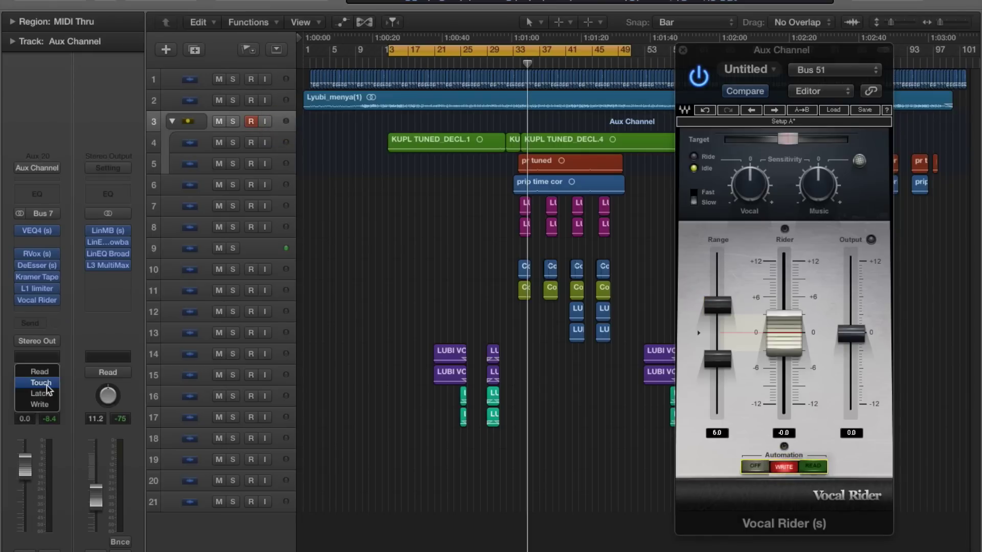
{"action": "left_click", "coordinate": [43, 383]}
{"action": "left_click", "coordinate": [342, 22]}
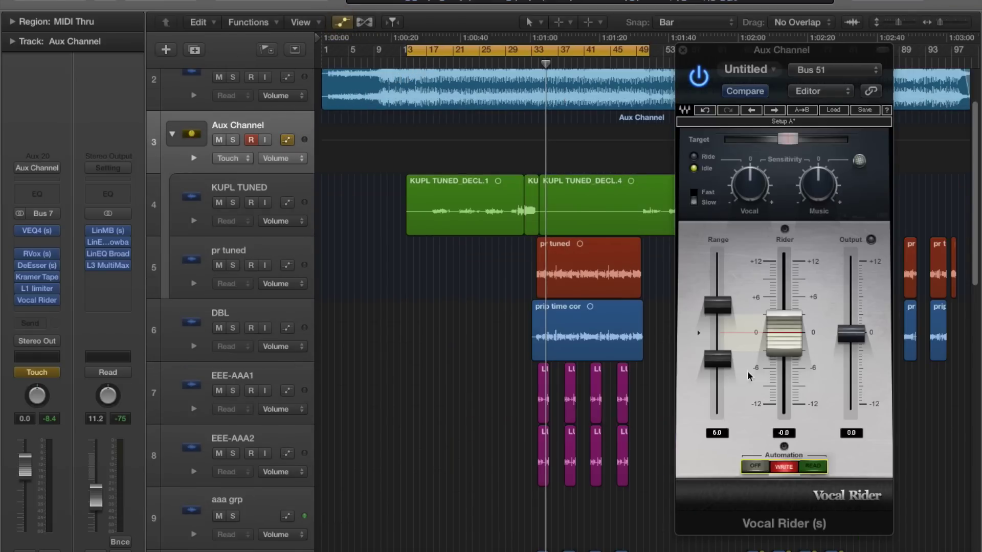
Step: Record the Rider fader automation on the Aux Channel from about bar 15, and re-record it with the Vocal sensitivity raised
{"action": "double_click", "coordinate": [422, 66]}
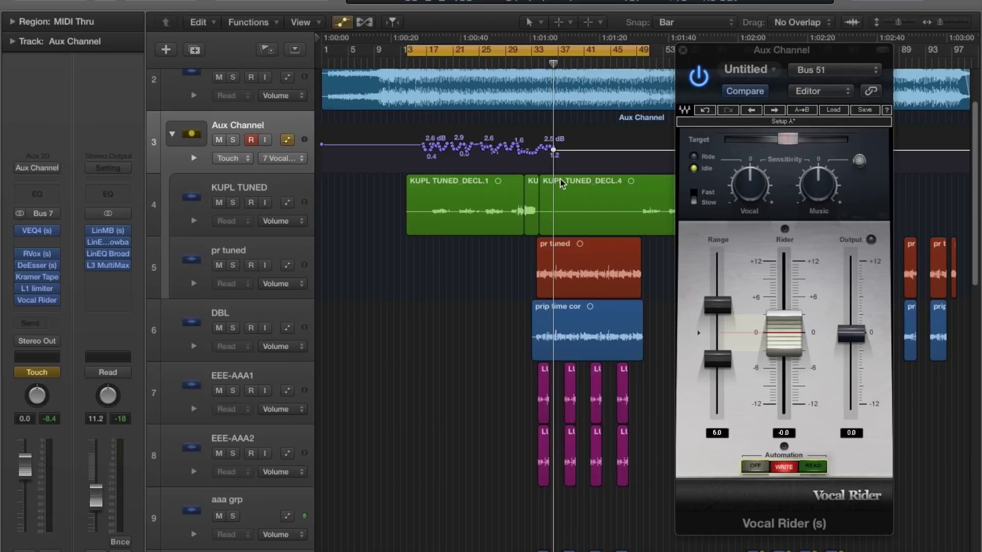
{"action": "scroll", "coordinate": [560, 183], "scroll_direction": "up", "scroll_amount": 1}
{"action": "left_click", "coordinate": [418, 61]}
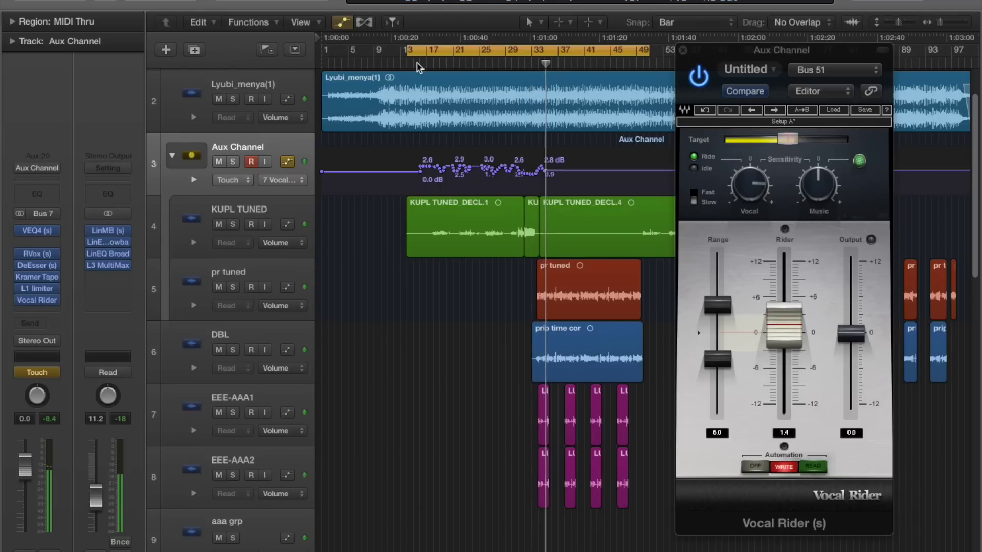
{"action": "key", "text": "space"}
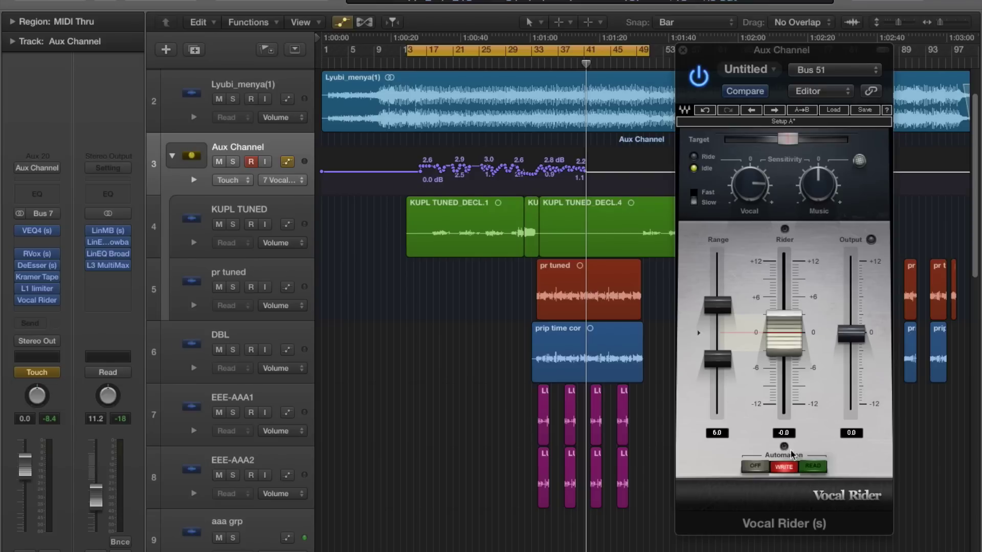
Step: Set both the Vocal Rider's Automation and the Aux Channel's automation mode to Read
{"action": "left_click", "coordinate": [814, 468]}
{"action": "left_click", "coordinate": [814, 468]}
{"action": "left_click", "coordinate": [48, 377]}
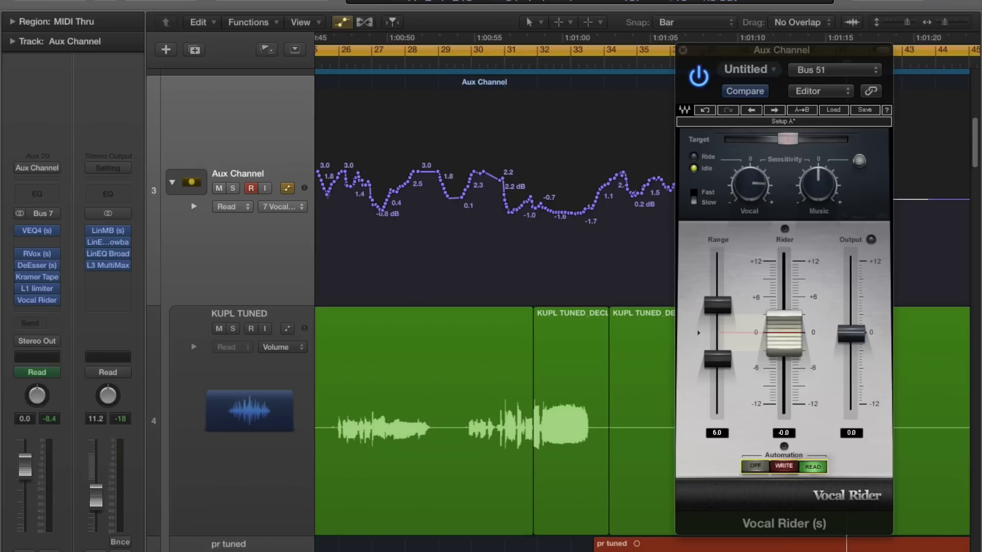
Step: Play from about bar 30 and adjust the Rider Fader automation curve to 1.7 dB near bar 34
{"action": "scroll", "coordinate": [437, 324], "scroll_direction": "right", "scroll_amount": 5}
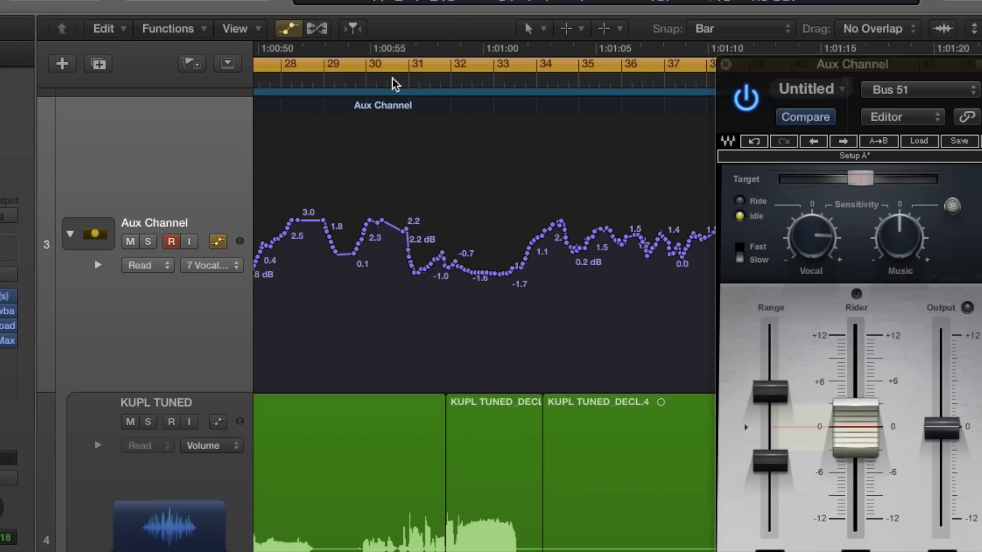
{"action": "double_click", "coordinate": [395, 83]}
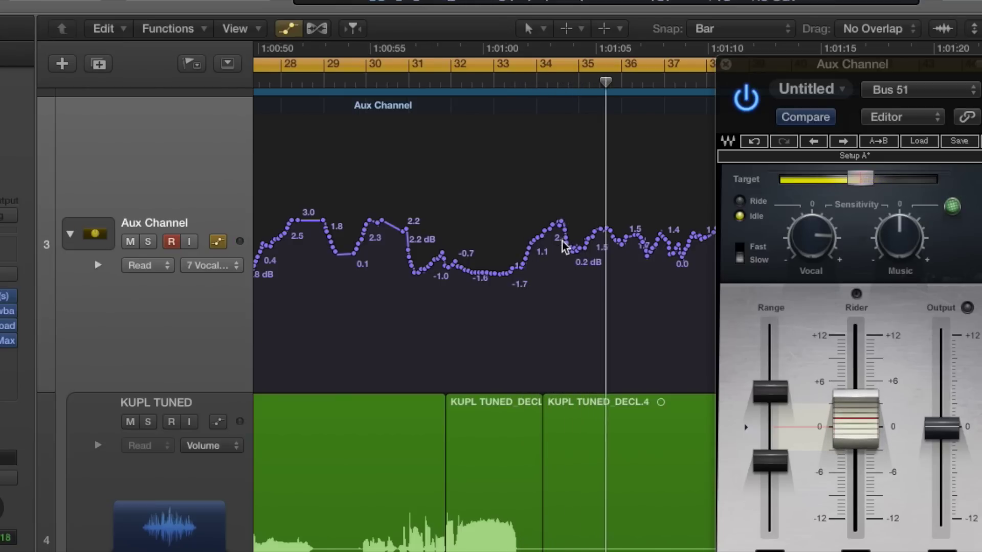
{"action": "left_click_drag", "start_coordinate": [592, 235], "coordinate": [565, 234]}
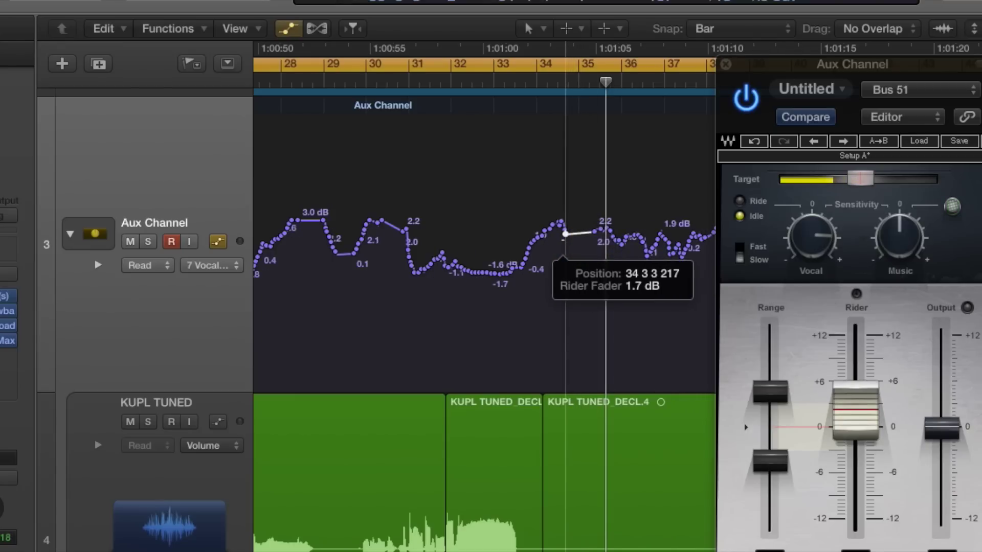
Step: Replay the automated passage and raise the Vocal Rider's Output fader to 1.6
{"action": "left_click", "coordinate": [522, 80]}
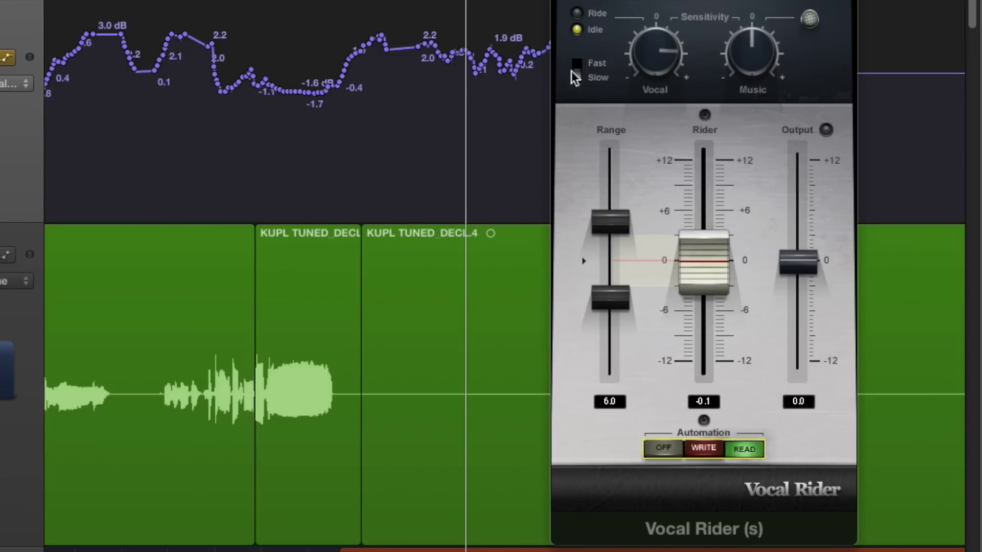
{"action": "key", "text": "space"}
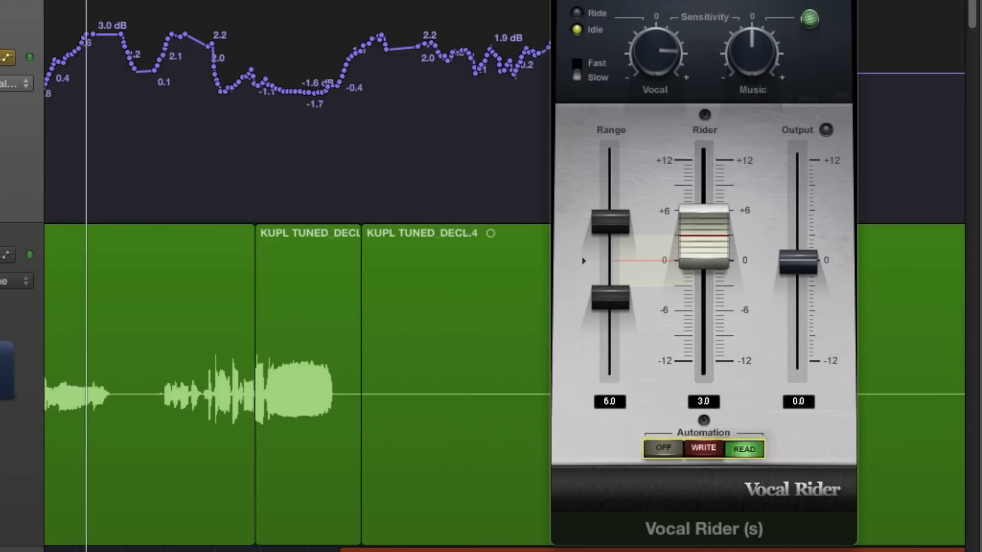
{"action": "mouse_move", "coordinate": [797, 262]}
{"action": "left_mouse_down"}
{"action": "mouse_move", "coordinate": [810, 270]}
{"action": "mouse_move", "coordinate": [807, 293]}
{"action": "mouse_move", "coordinate": [803, 255]}
{"action": "left_mouse_up"}
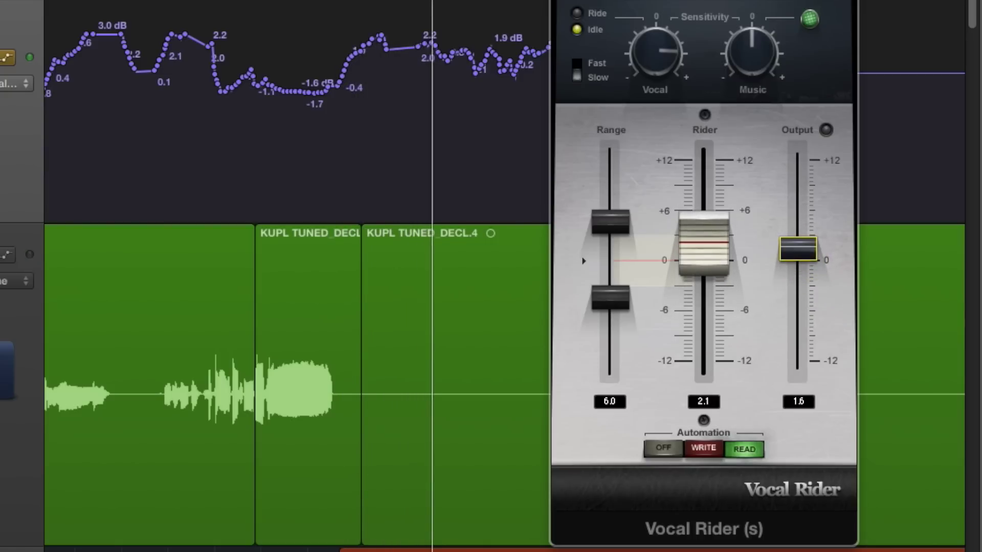